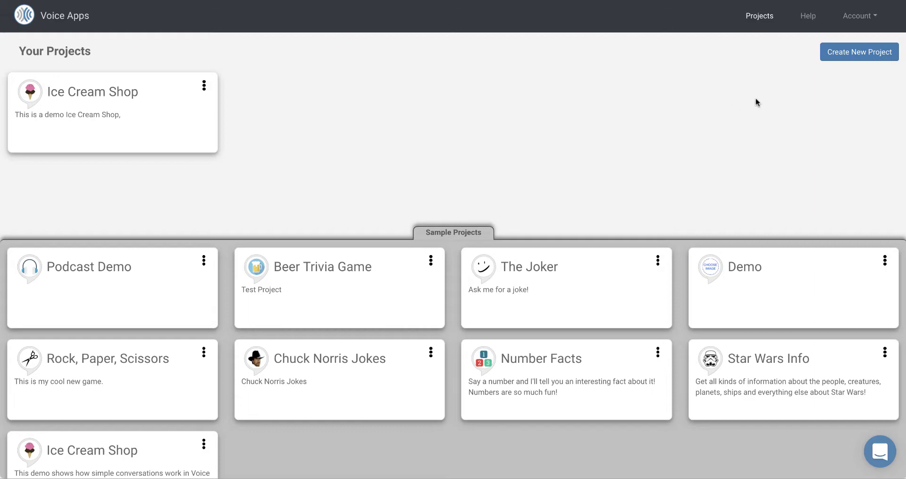
Start a new project named "Drag Race" and set its category to Games
click(843, 57)
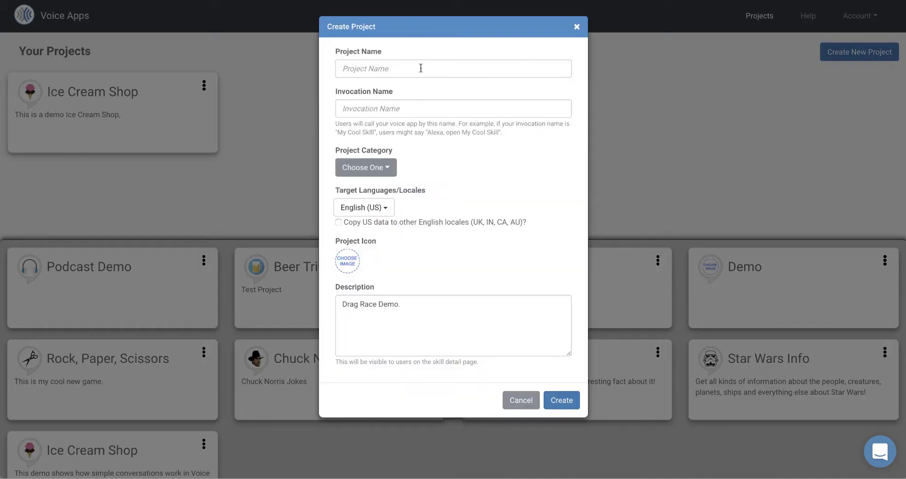
click(421, 68)
text(D)
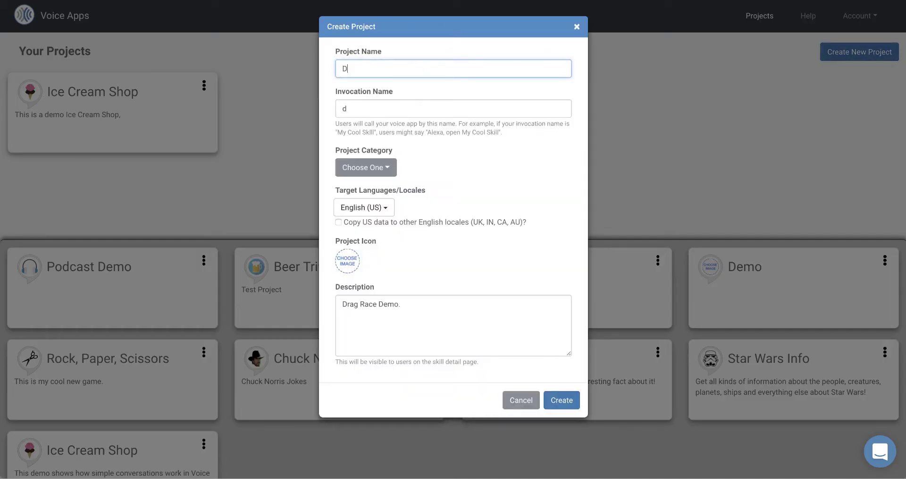
text(rag Race)
click(380, 169)
scroll(375, 276, down, 3)
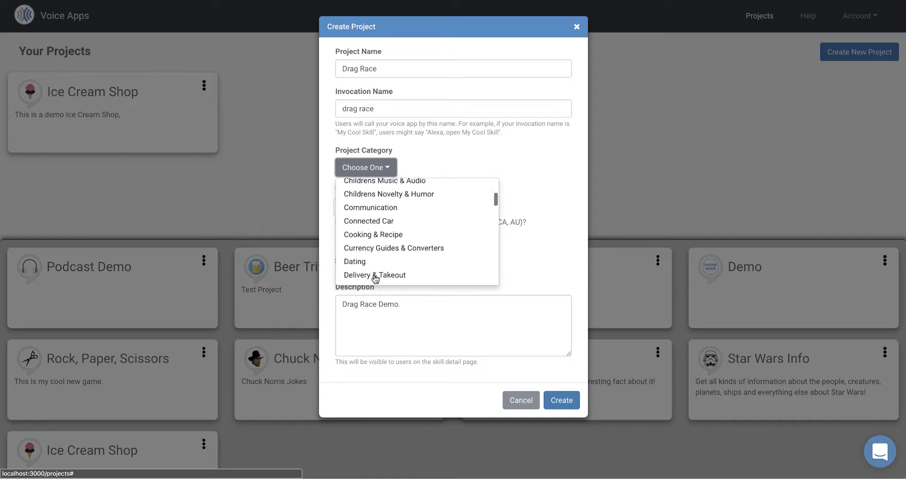
scroll(384, 206, down, 4)
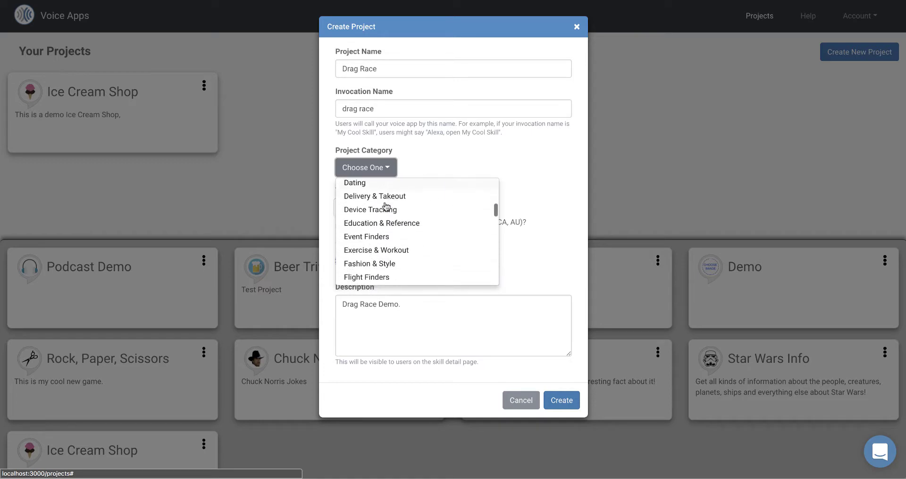
click(359, 260)
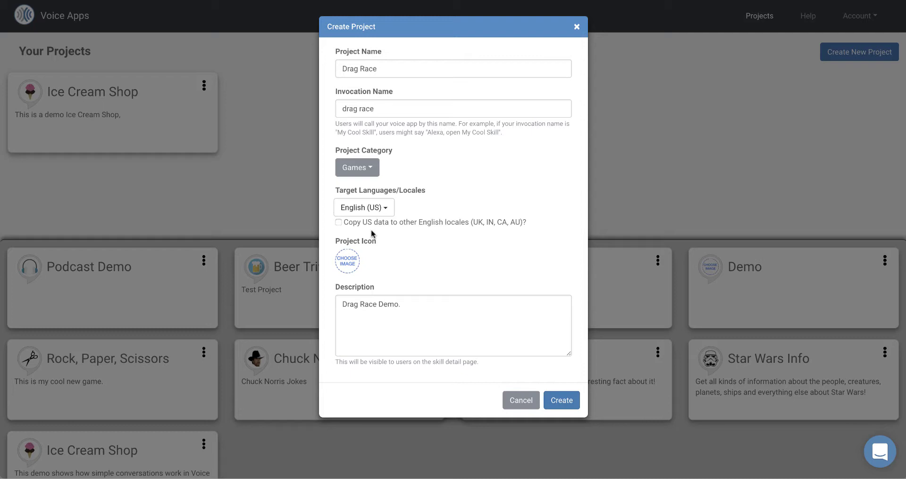
Pick the checkered flag on a pole as the project icon and create the project with the description "Drag Race Demo."
click(348, 260)
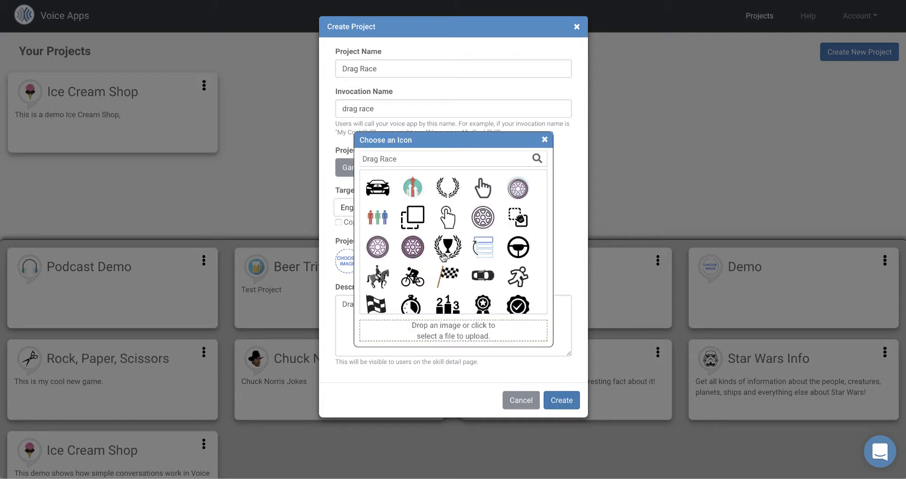
click(448, 277)
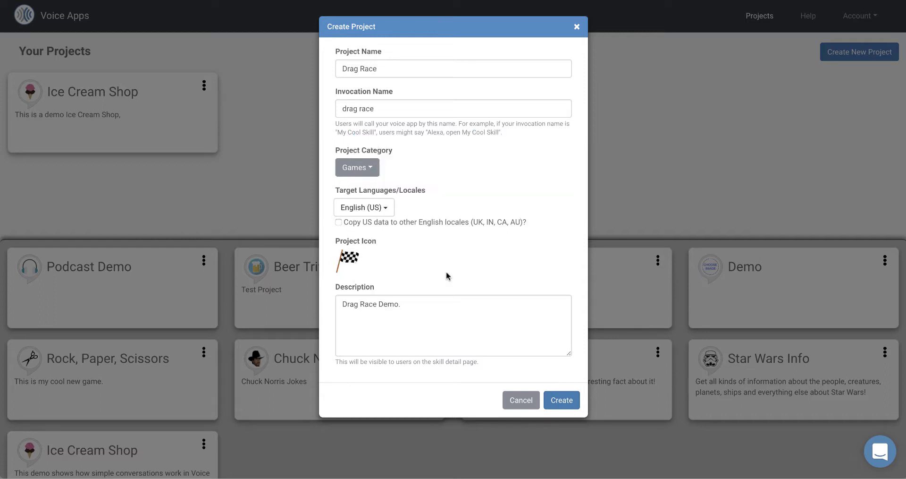
click(438, 303)
text(Drag Race Demo.)
key(BackSpace)
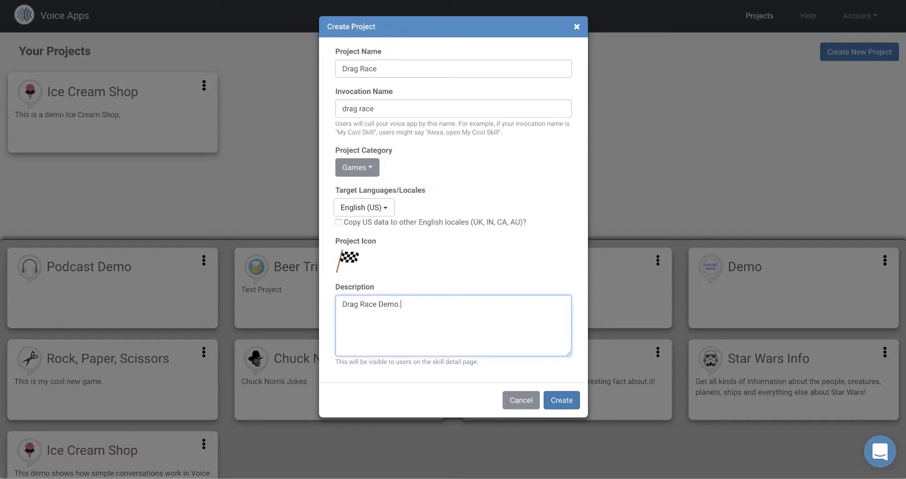
click(562, 399)
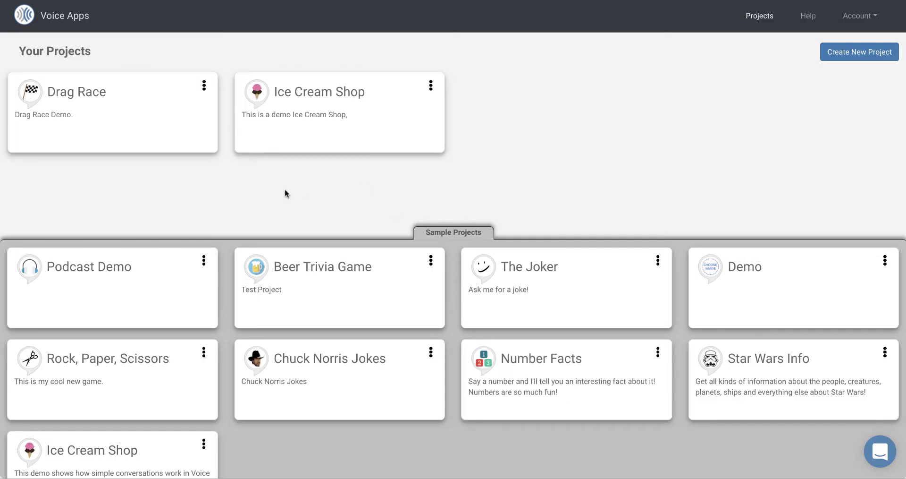
In the Drag Race project, delete the Help and Goodbye intents and move the Welcome intent lower on the canvas
click(101, 109)
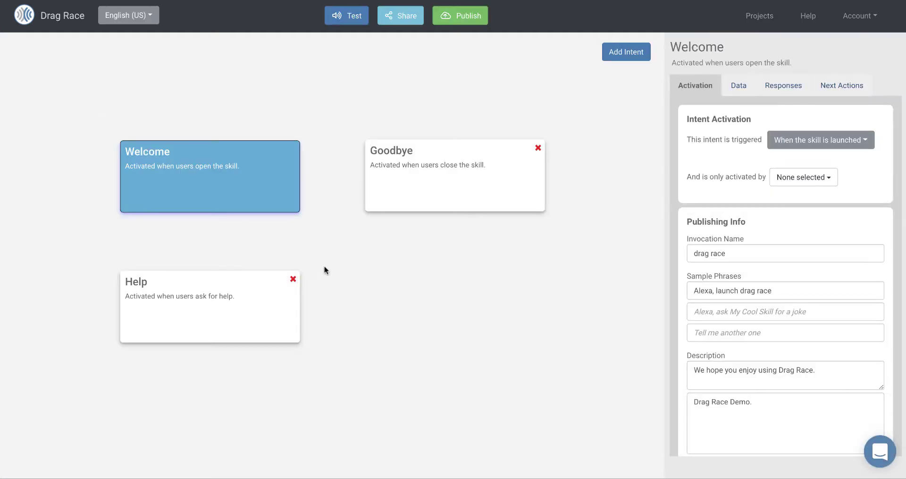
click(293, 279)
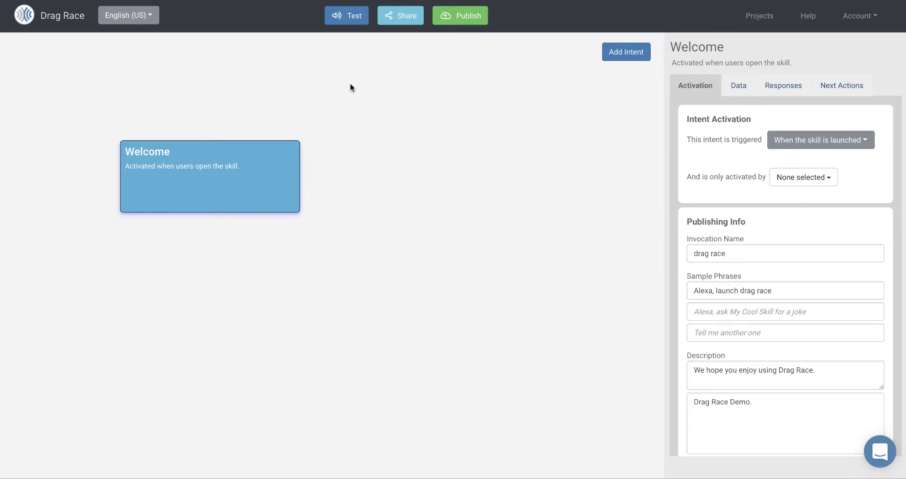
drag(235, 165, 254, 229)
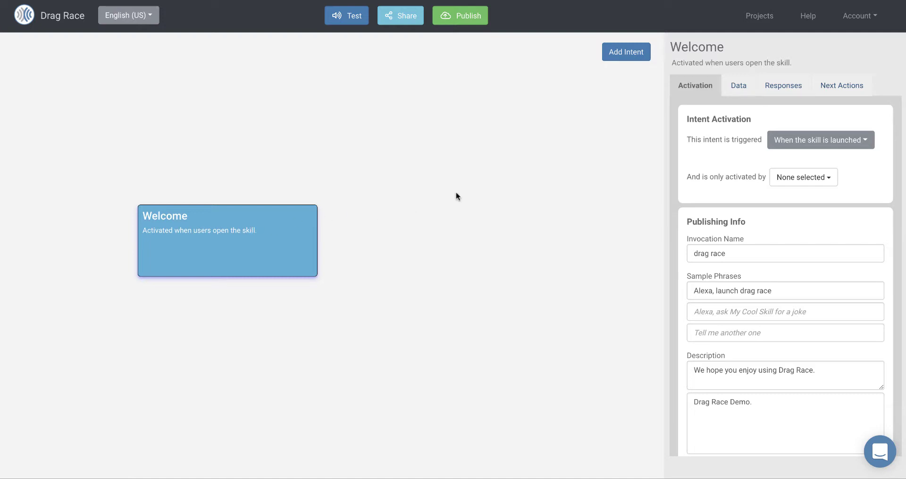
Add a response group to the Welcome intent saying "Welcome to the Alexa Drag Race. What are the names of the two racers?"
click(784, 86)
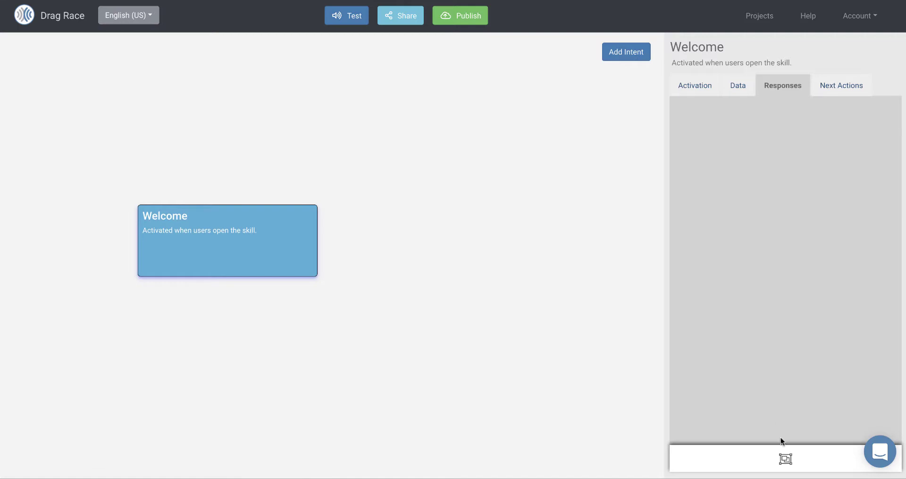
click(786, 458)
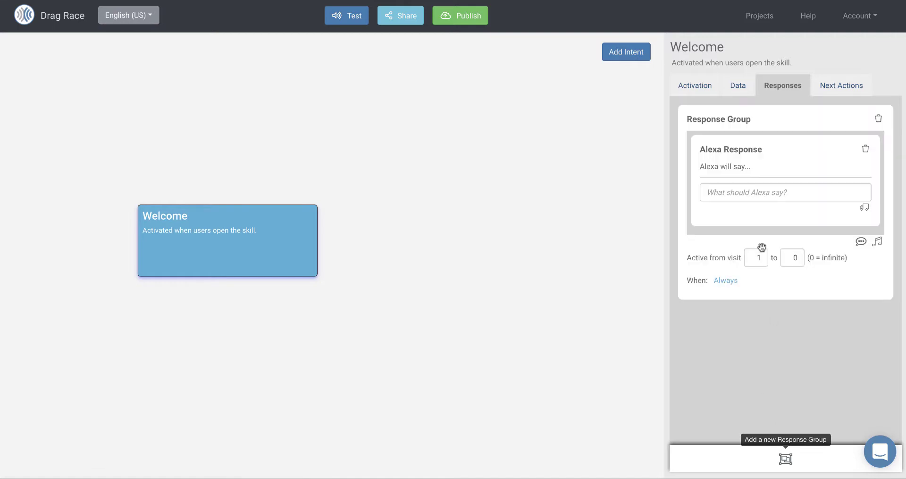
click(776, 194)
text(Welcome to)
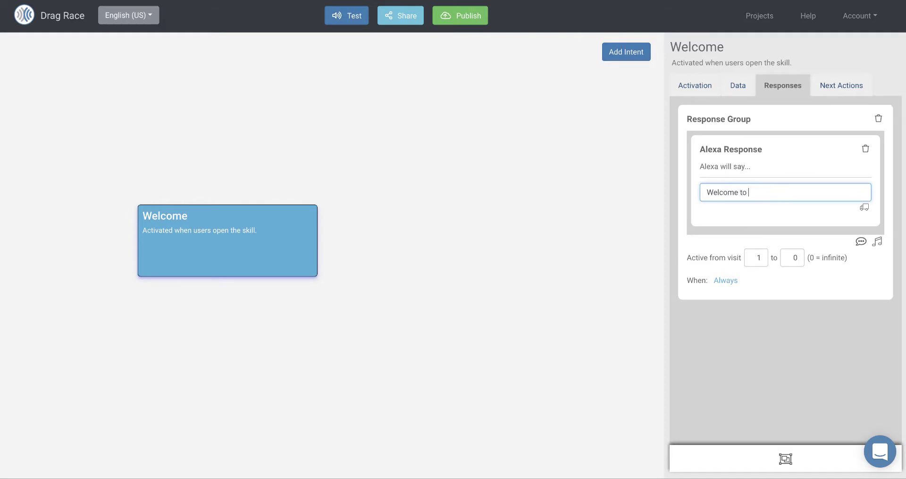
text( the Alexa Drag Race.  What )
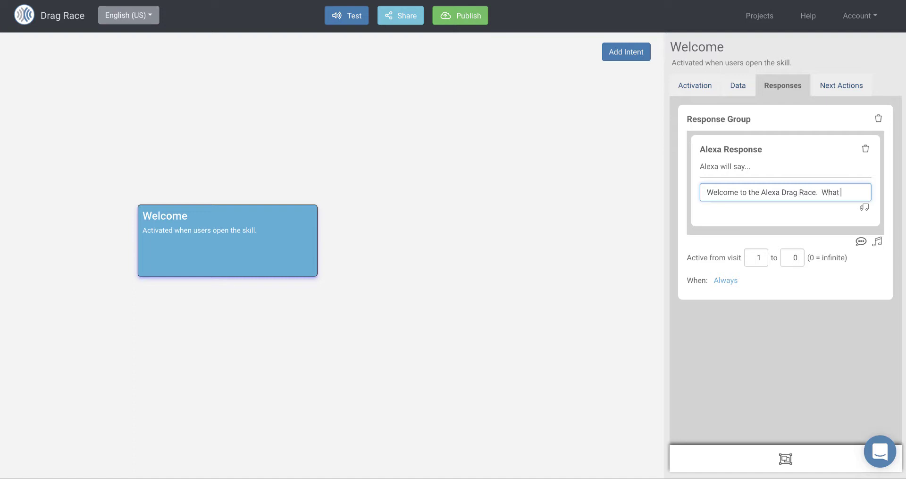
text(are the names of)
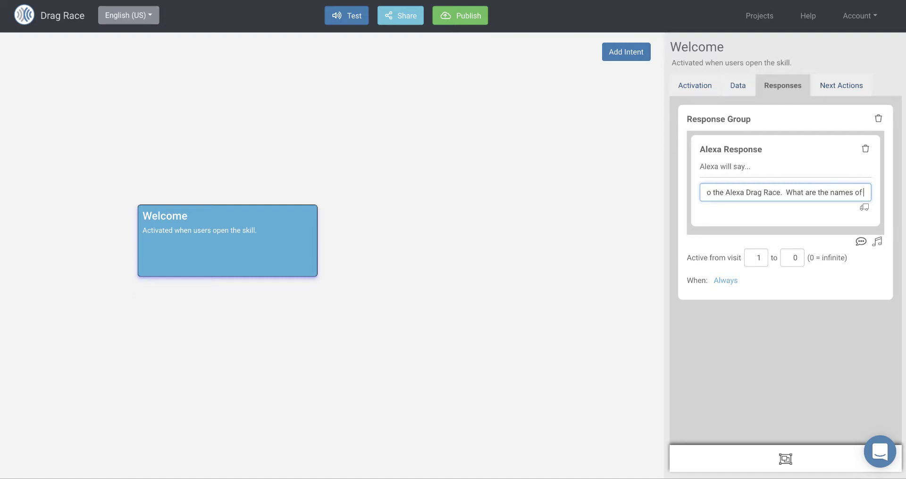
text( the two racers?)
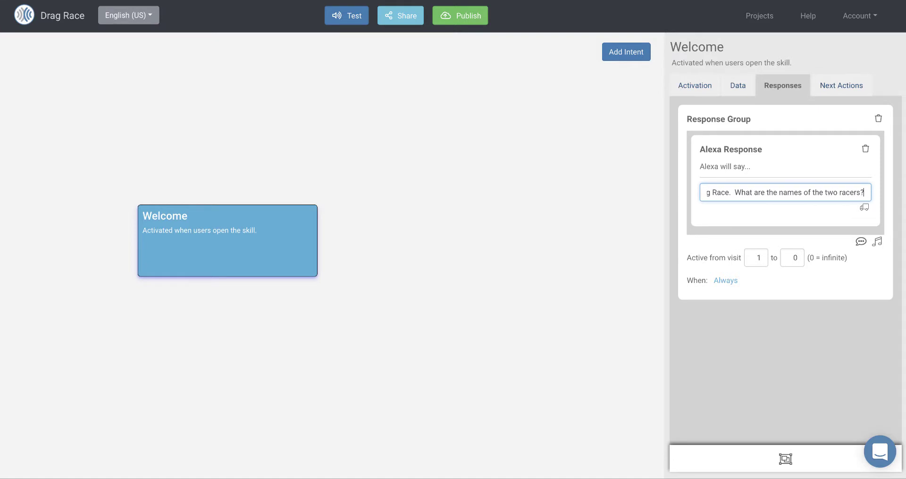
key(Return)
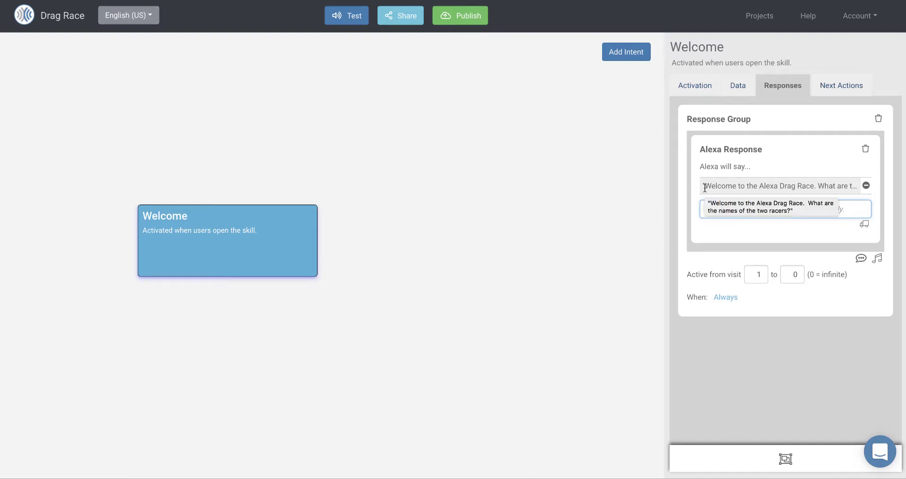
Add a new intent beside Welcome on the canvas and have it triggered by what the user says
click(626, 53)
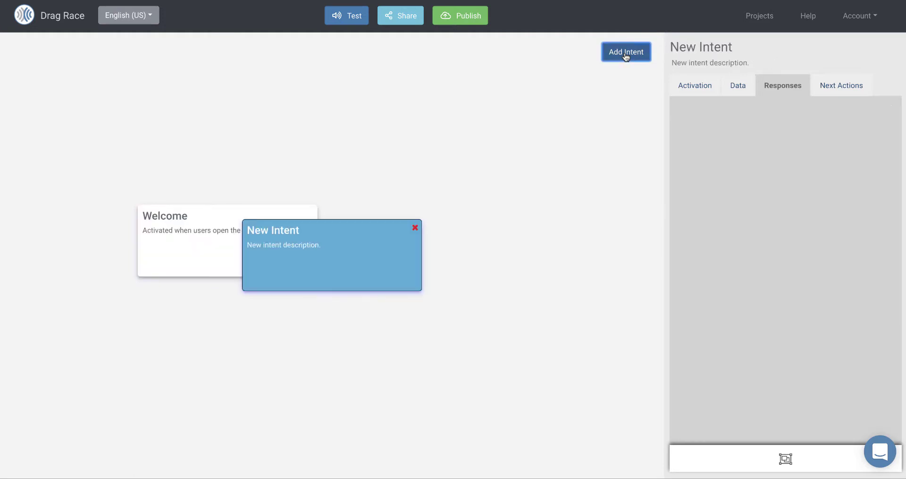
drag(336, 268, 502, 253)
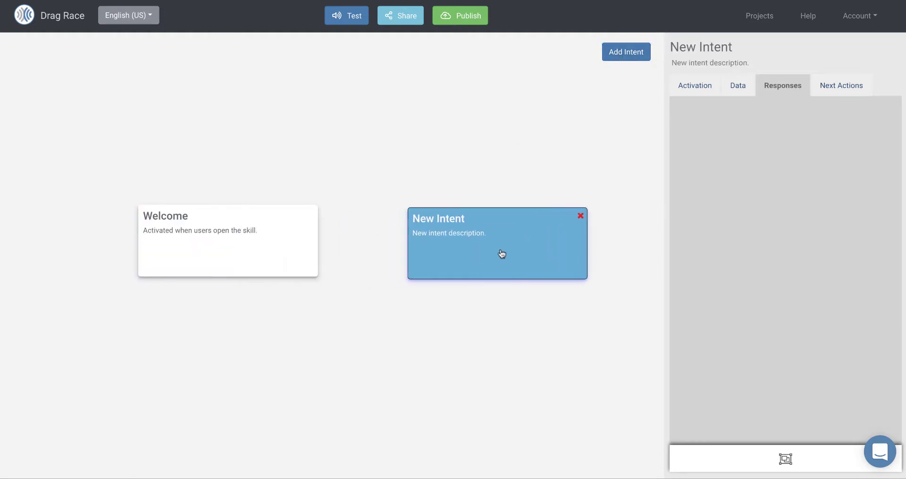
click(696, 85)
click(834, 141)
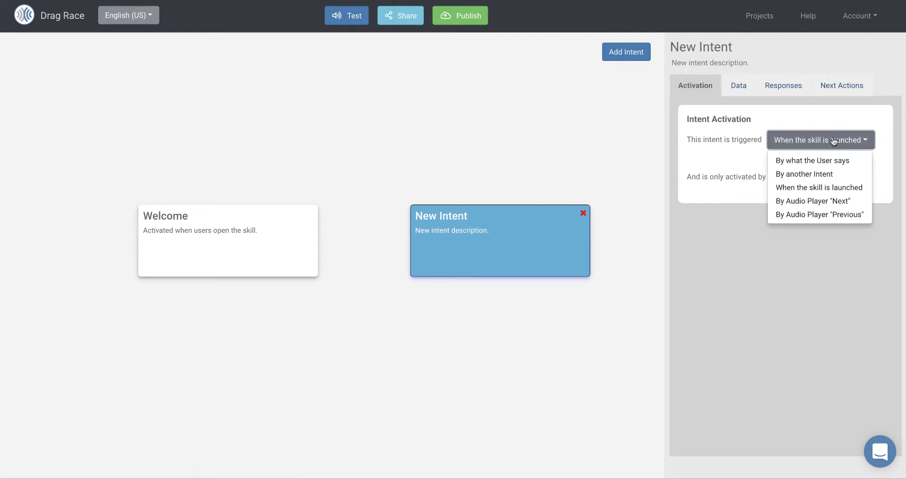
click(816, 161)
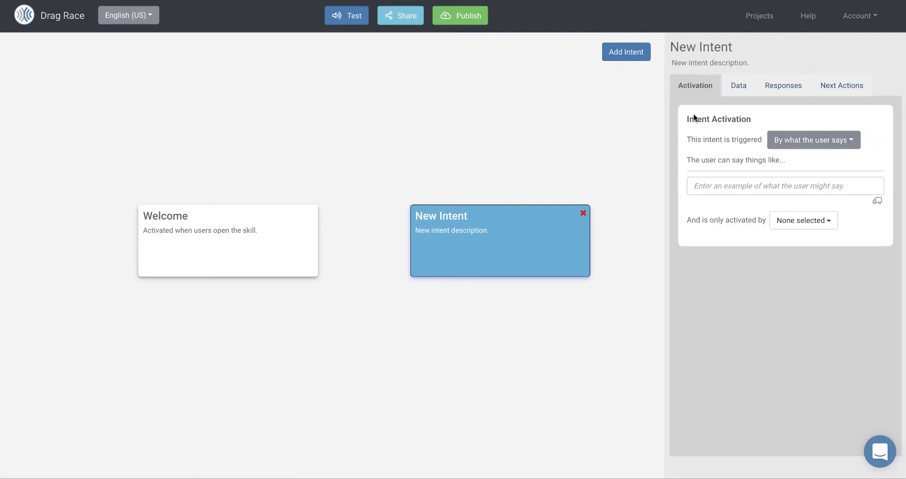
Rename the new intent "Racers" and set its description to "This will capture the racer names."
click(716, 43)
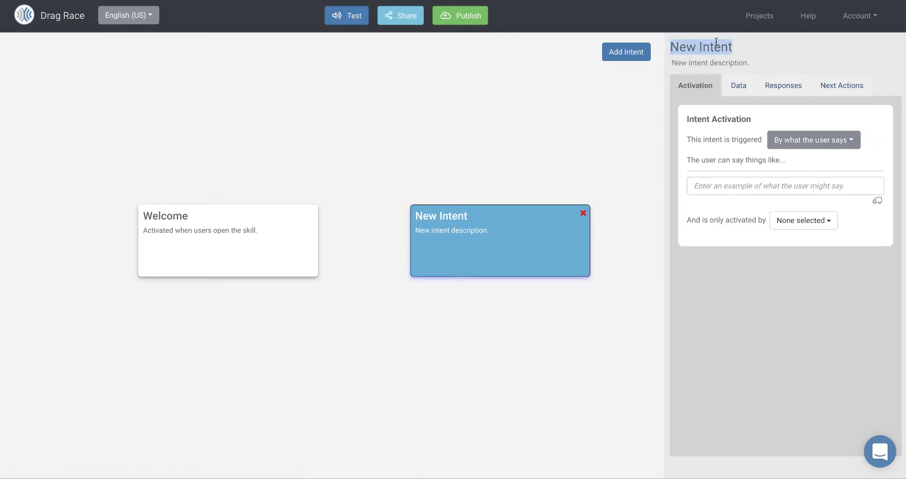
text(Racers)
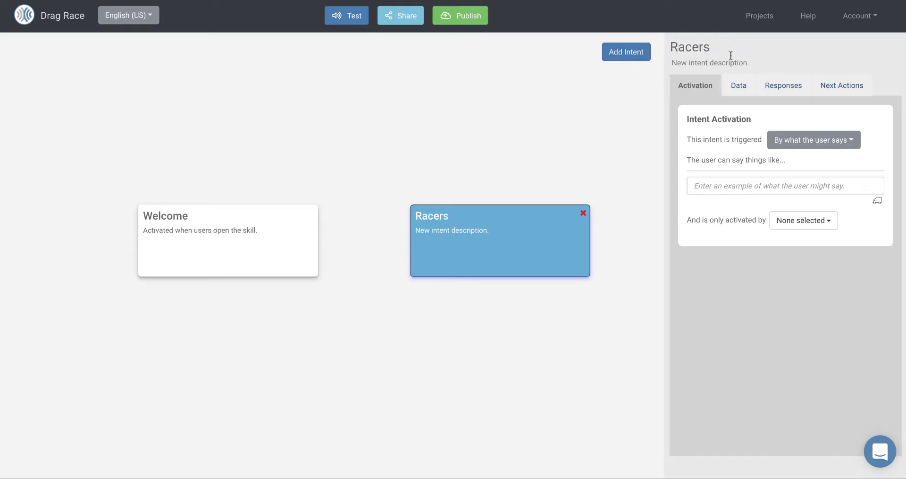
click(731, 57)
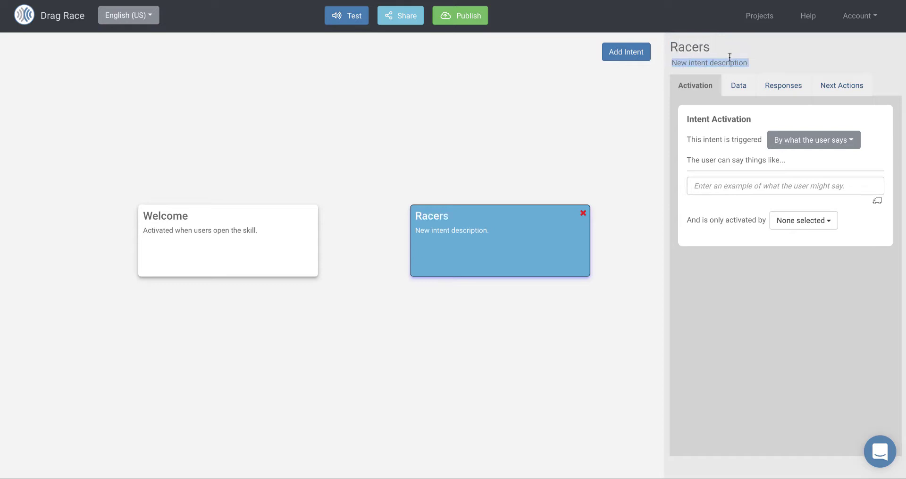
text(This iw)
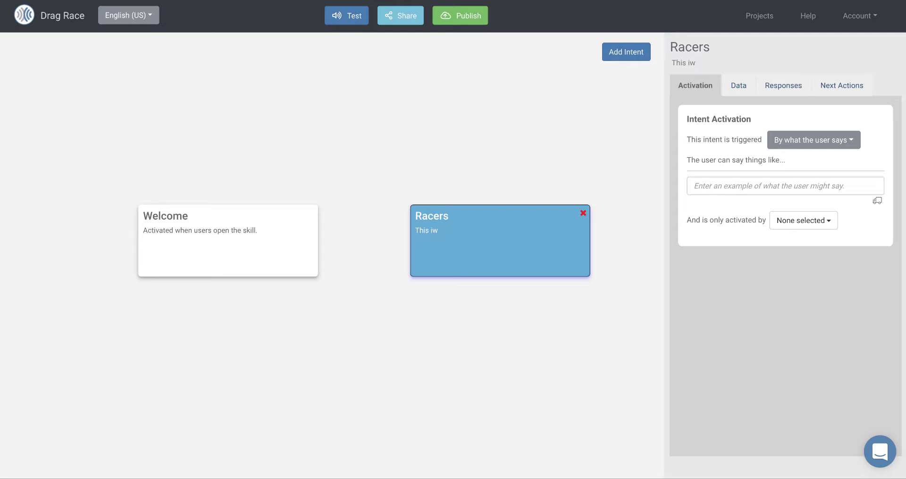
key(BackSpace)
key(BackSpace)
text(will capture the racer)
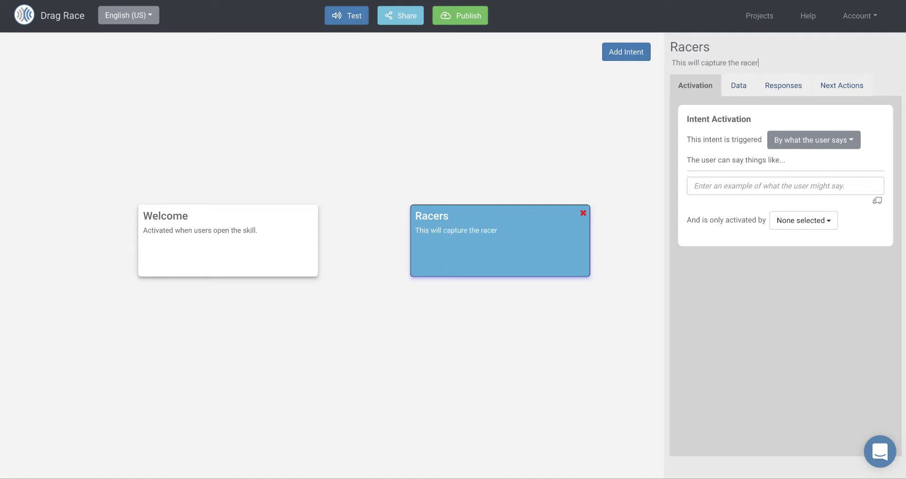
text( names.)
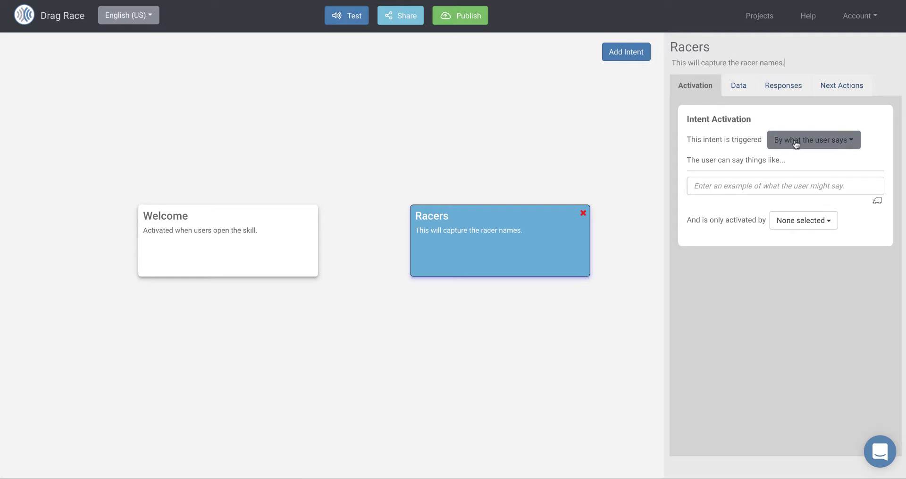
Add the sample utterance "{racerOne}" to the Racers intent
click(755, 186)
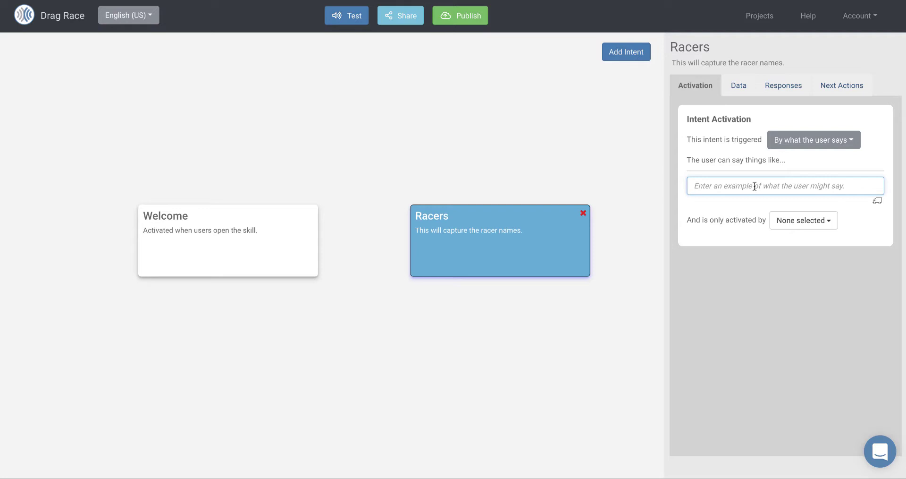
text({)
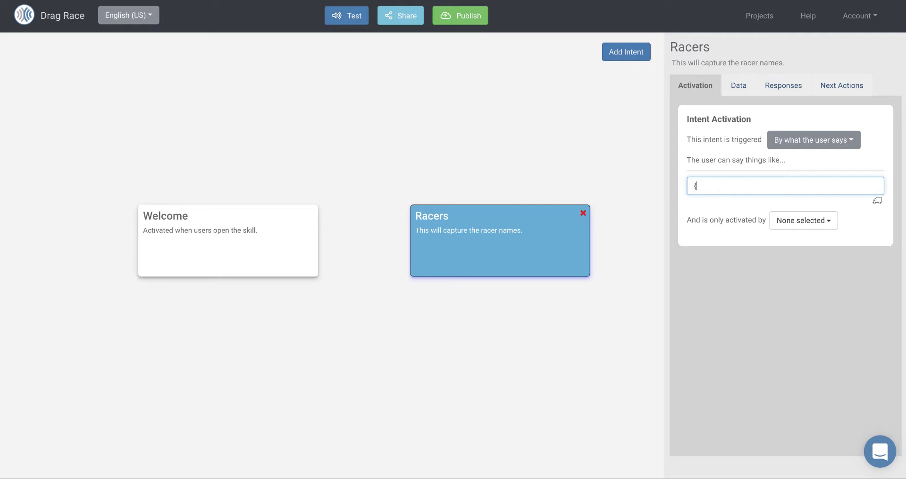
text(racerOne})
key(Return)
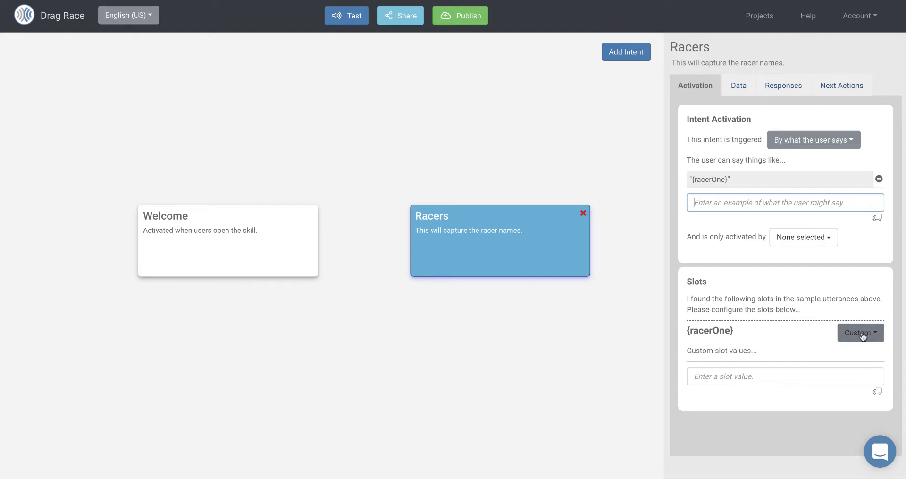
Set the slot type of {racerOne} in the Racers intent to AMAZON.US_FIRST_NAME
click(788, 373)
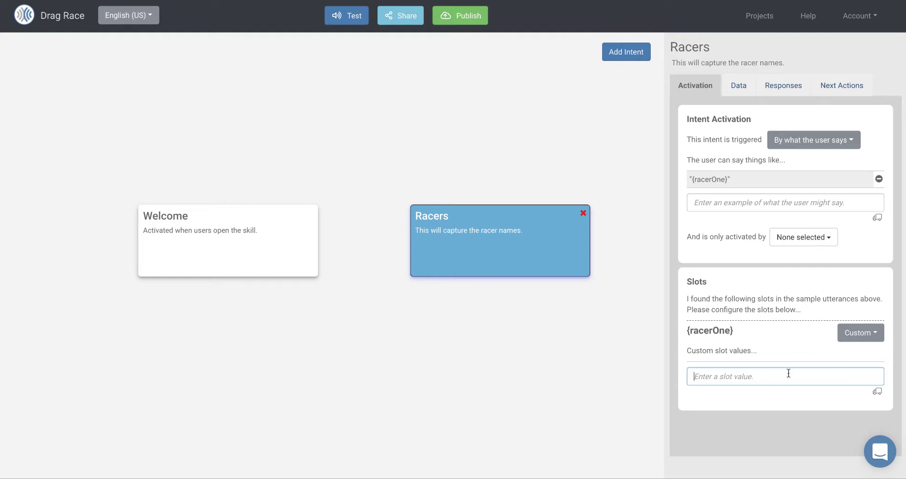
click(871, 333)
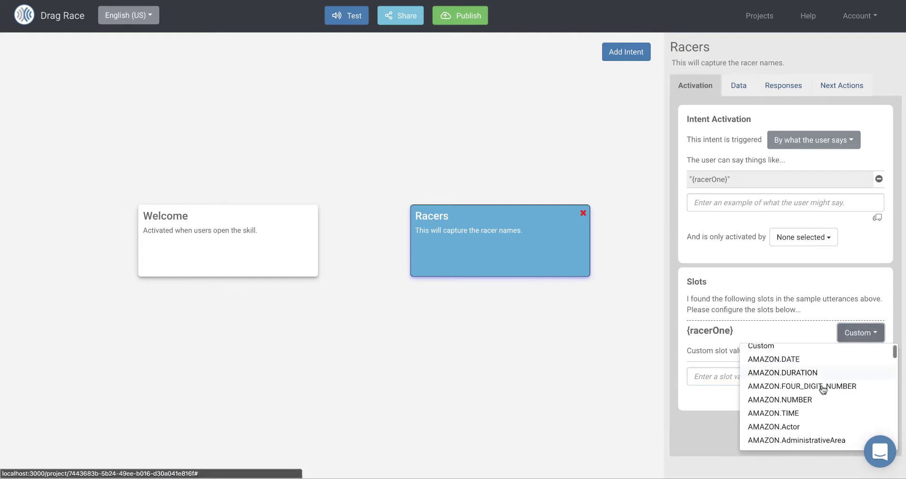
scroll(824, 390, down, 5)
scroll(824, 389, down, 5)
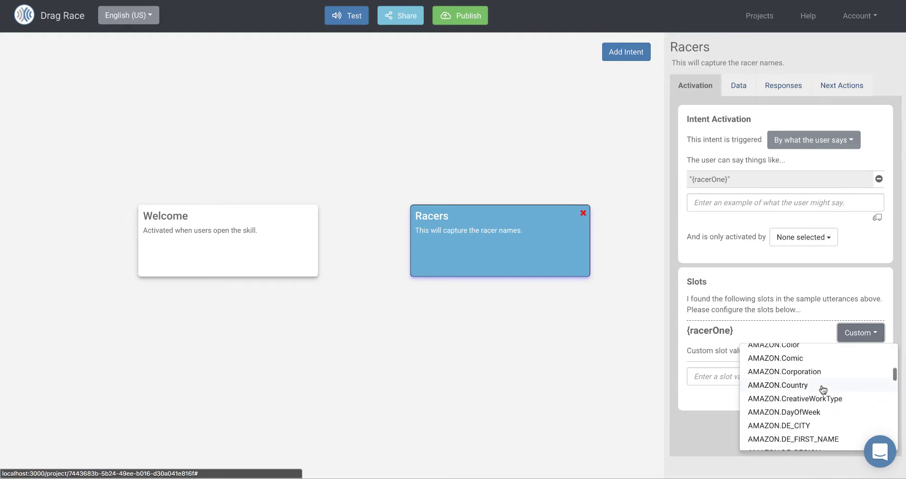
scroll(824, 390, down, 6)
scroll(824, 389, down, 6)
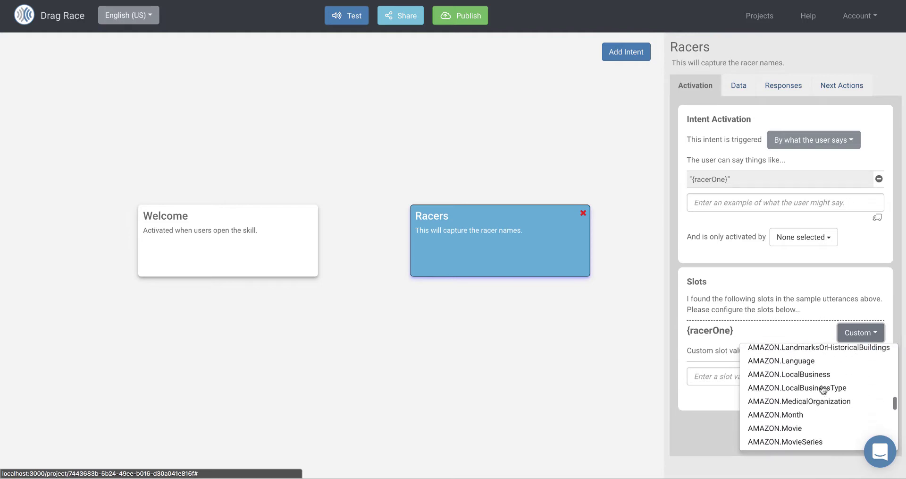
scroll(824, 390, down, 4)
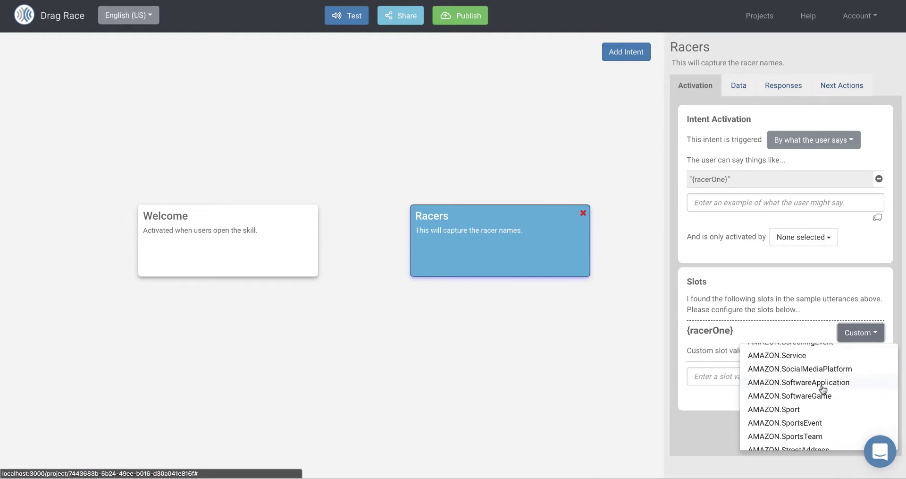
scroll(823, 390, down, 5)
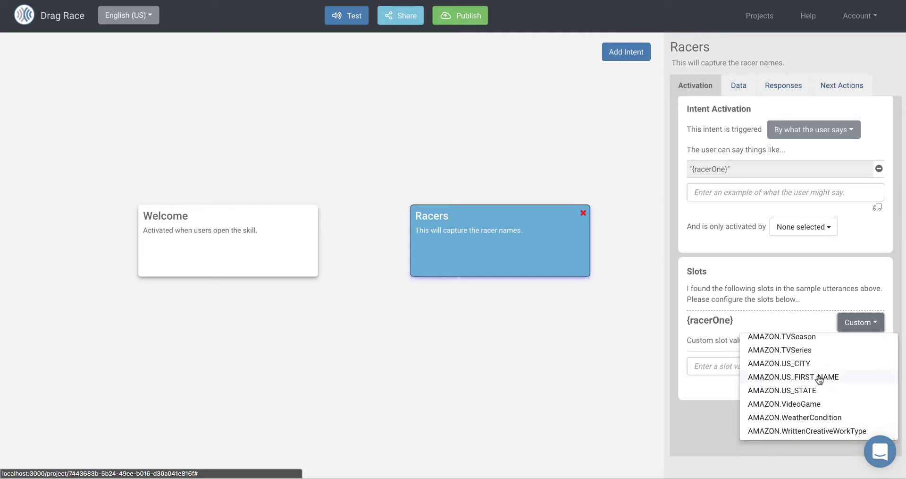
click(819, 377)
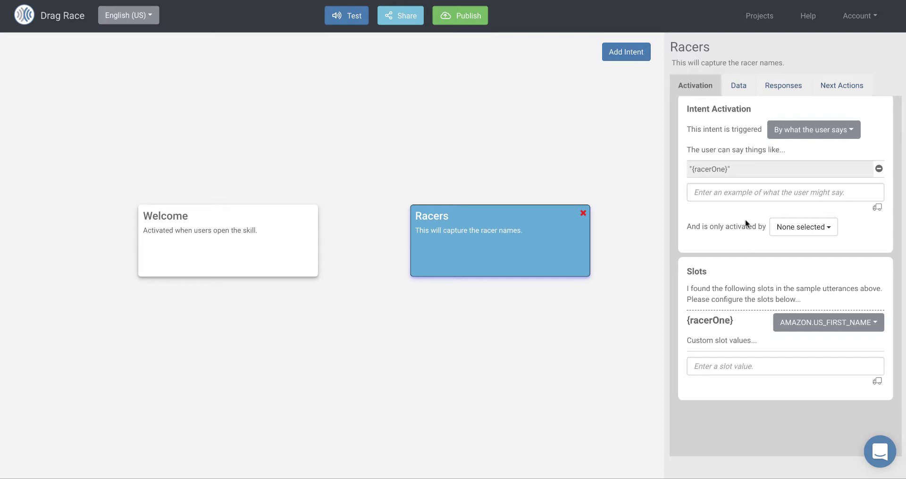
Extend the existing sample utterance of the Racers intent to "{racerOne} and {racerTwo}"
click(746, 169)
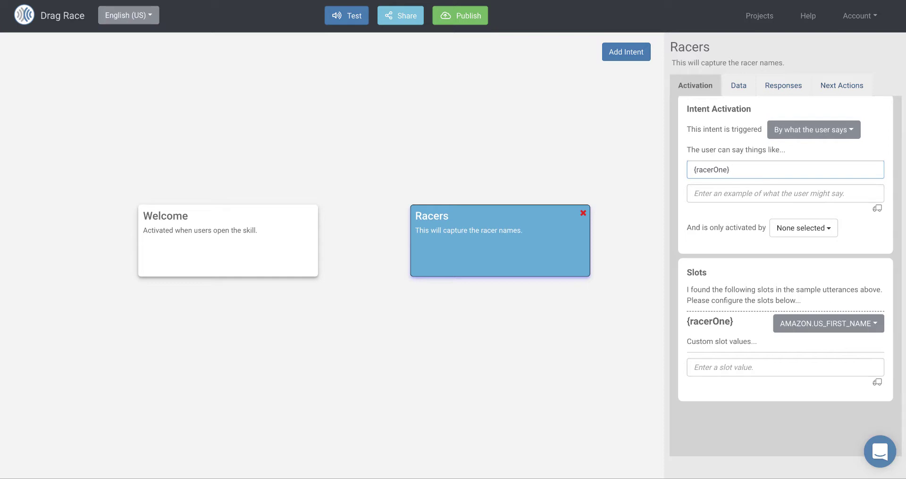
text(and {racerTWo)
key(BackSpace)
key(BackSpace)
text(wo})
key(Return)
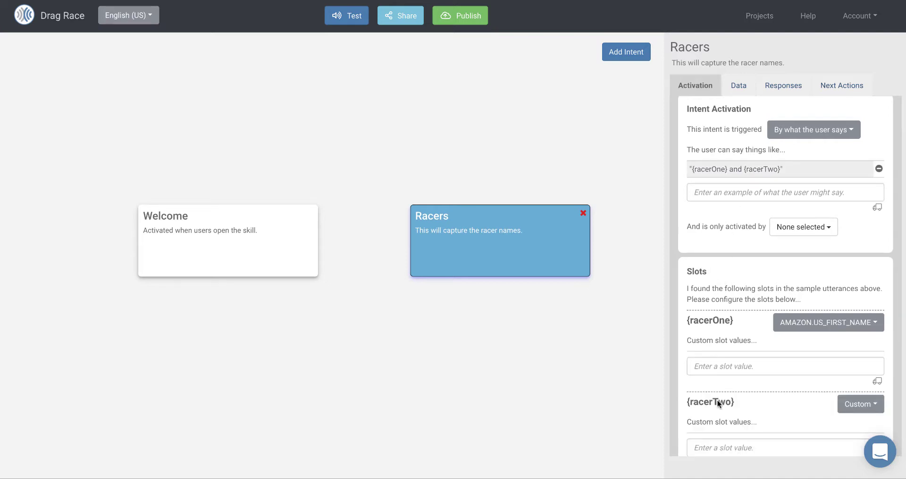
Set the slot type of {racerTwo} to AMAZON.US_FIRST_NAME
scroll(756, 392, down, 1)
click(858, 368)
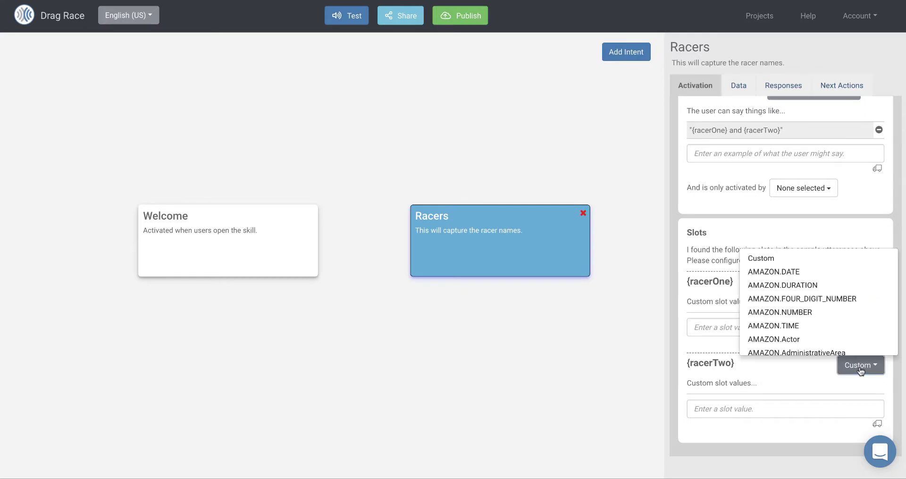
scroll(803, 309, down, 3)
scroll(809, 310, down, 10)
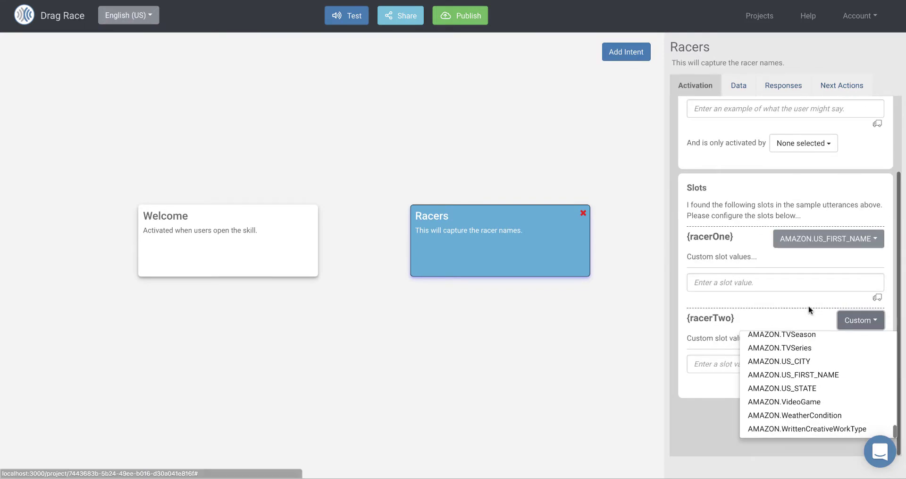
click(806, 374)
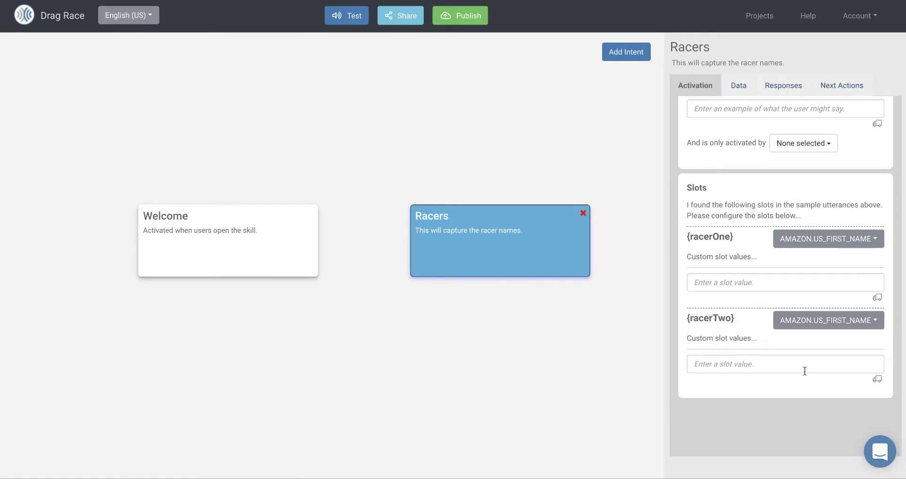
Add a second sample utterance, "{racerOne} is racing against {racerTwo}", to the Racers intent
scroll(788, 229, up, 2)
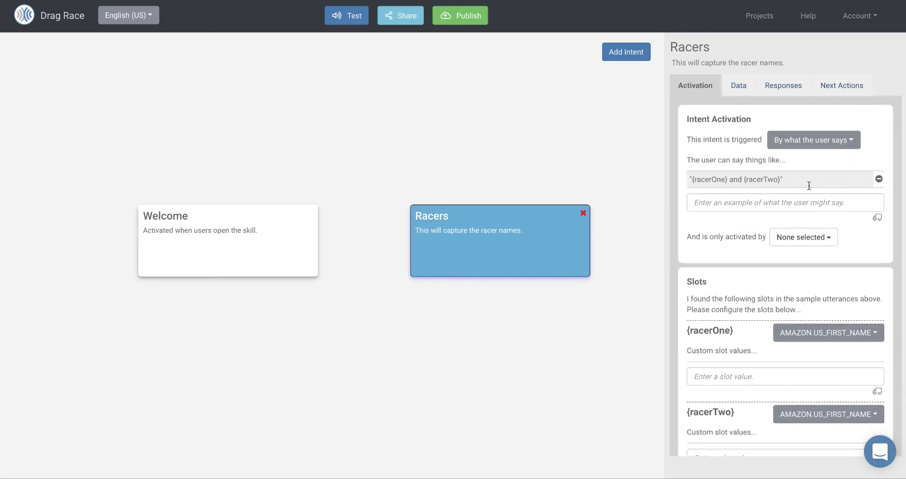
click(804, 199)
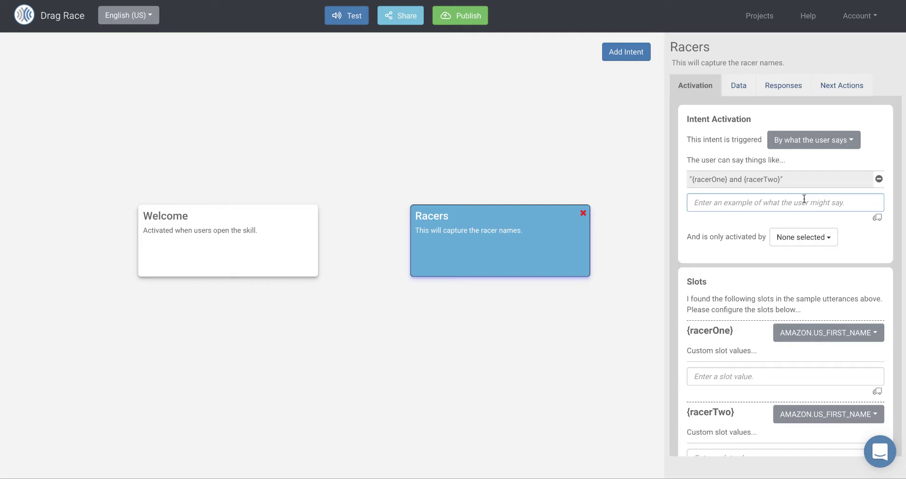
text({race)
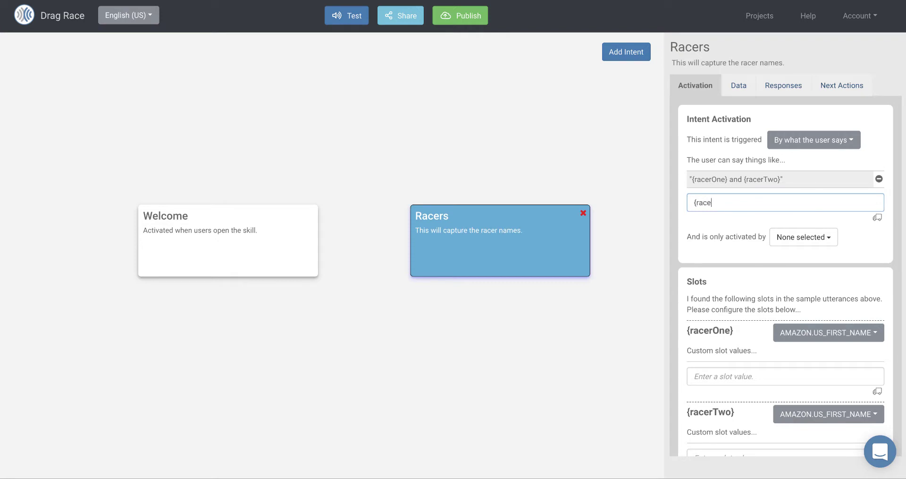
text(rOne} is racing against {racerTwo)
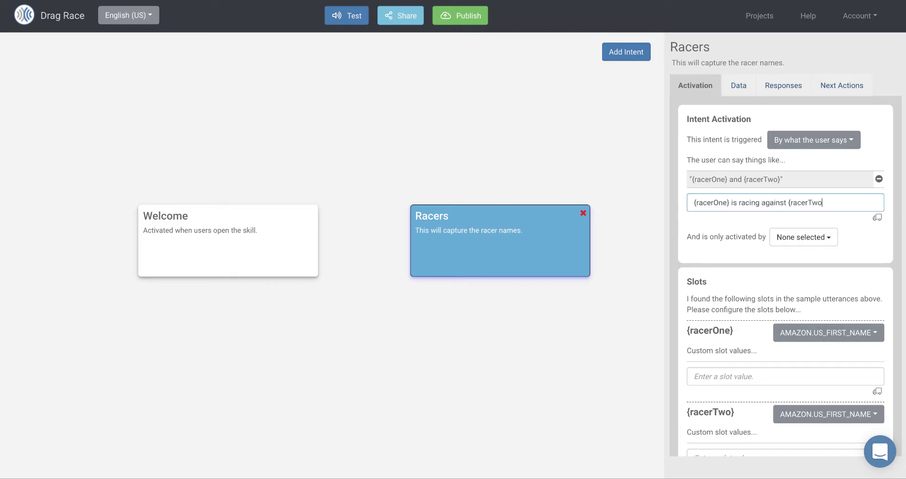
text(})
key(Return)
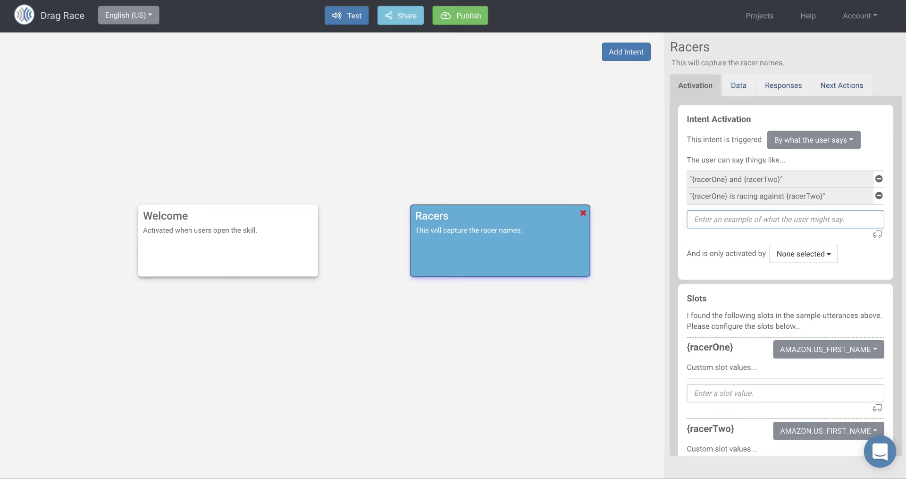
Restrict the Racers intent so that it is only activated by the Welcome intent
click(797, 254)
click(804, 269)
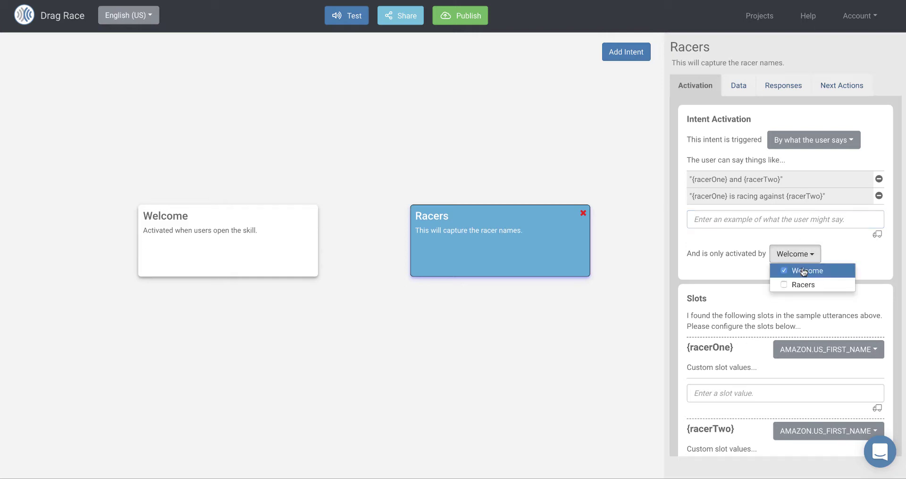
click(724, 272)
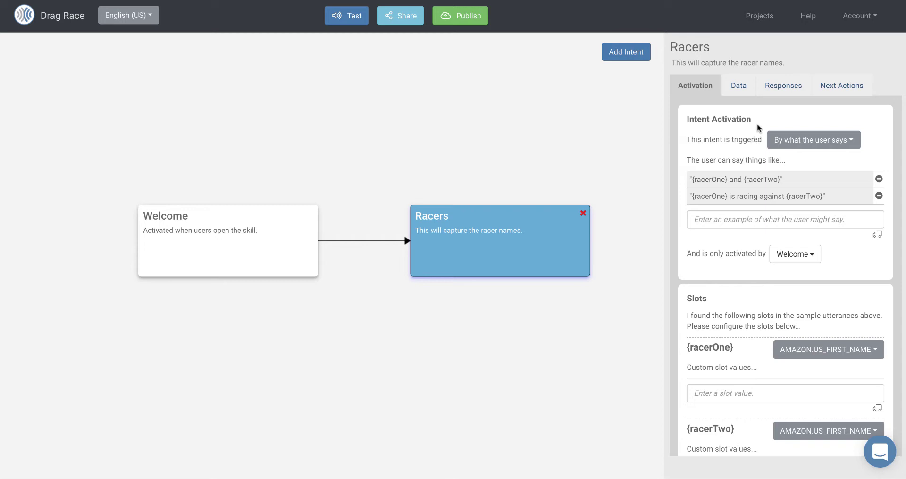
Add a response group to the Racers intent in which Alexa says "{{racerOne}} is racing against {{racerTwo}}"
click(782, 85)
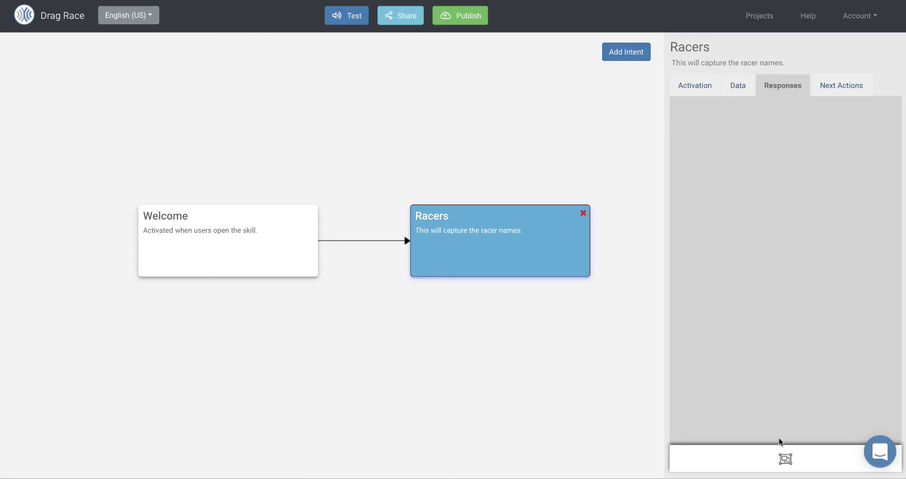
click(785, 458)
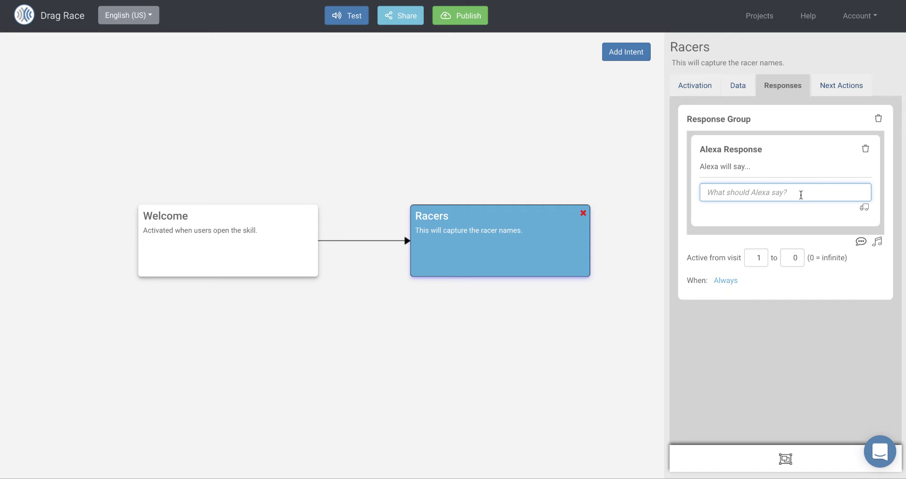
text({)
text({racerOne)
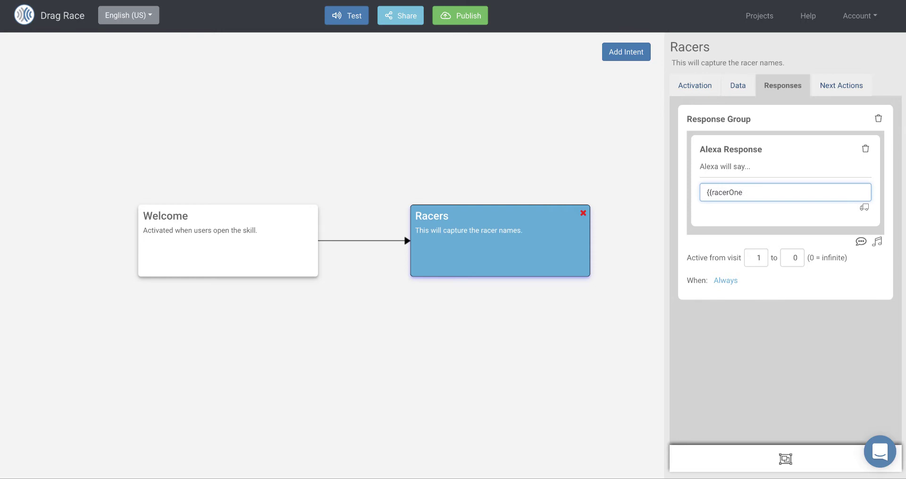
text(}} os)
key(BackSpace)
key(BackSpace)
text(is racig)
key(BackSpace)
key(BackSpace)
text(ng aga)
text(ints)
key(BackSpace)
key(BackSpace)
text(st {{racerTwo)
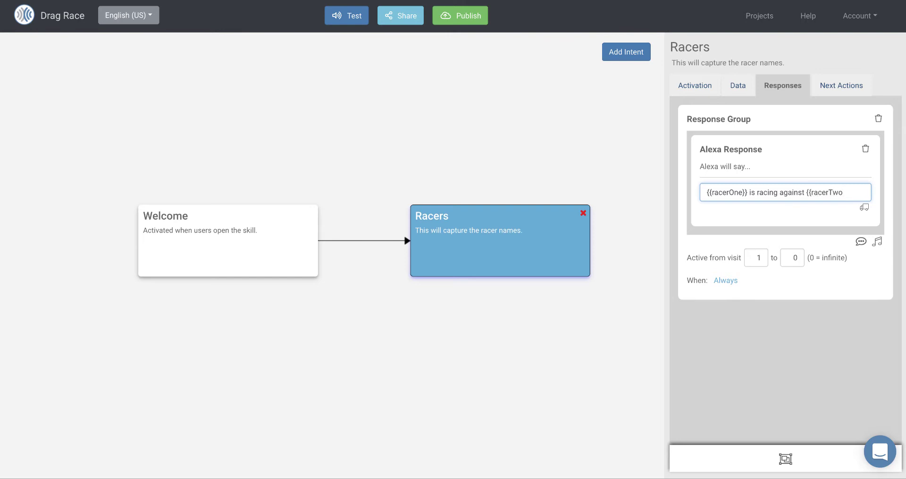
text(}})
key(Return)
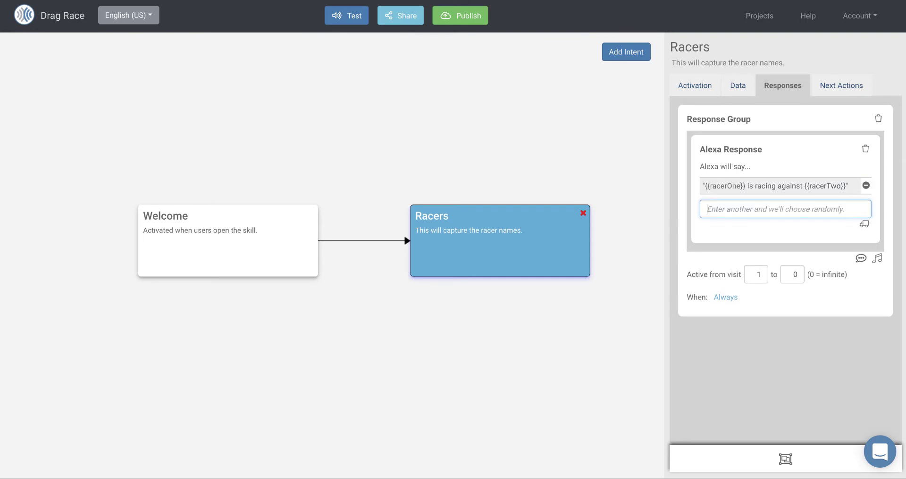
click(879, 259)
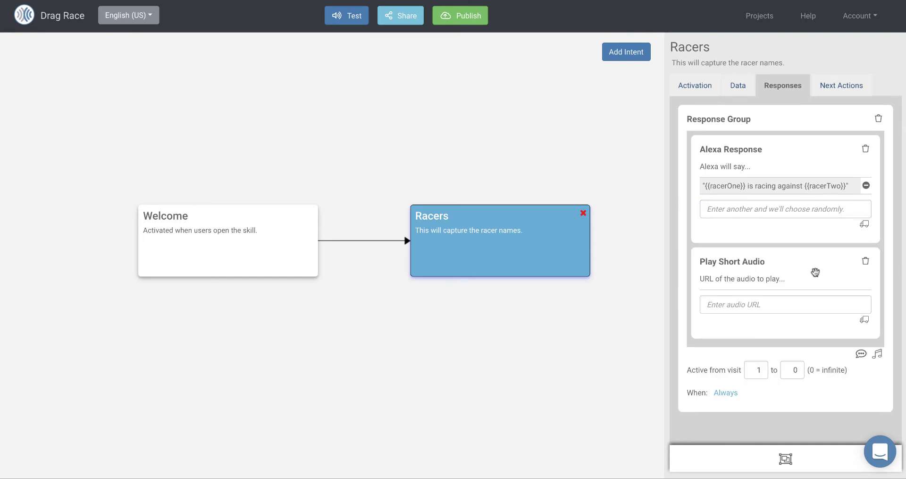
click(767, 308)
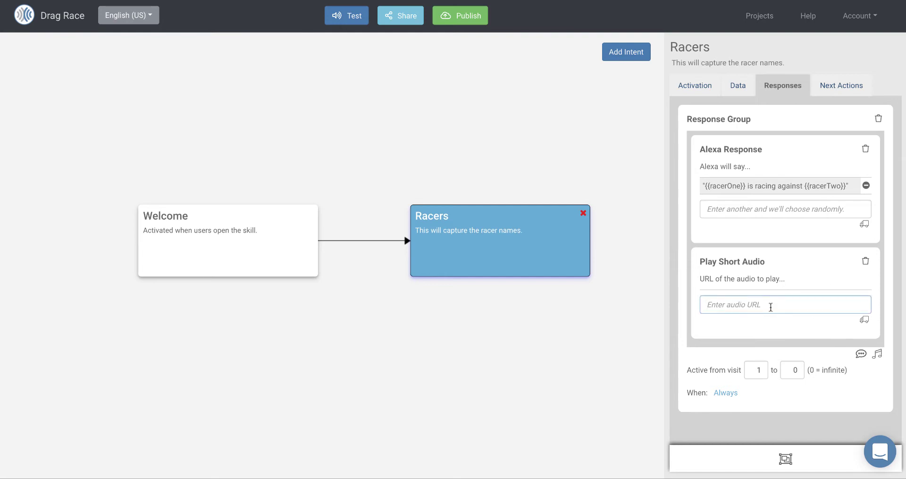
text(https://cdn.kwimer.com/voice-apps/car_race.mp3)
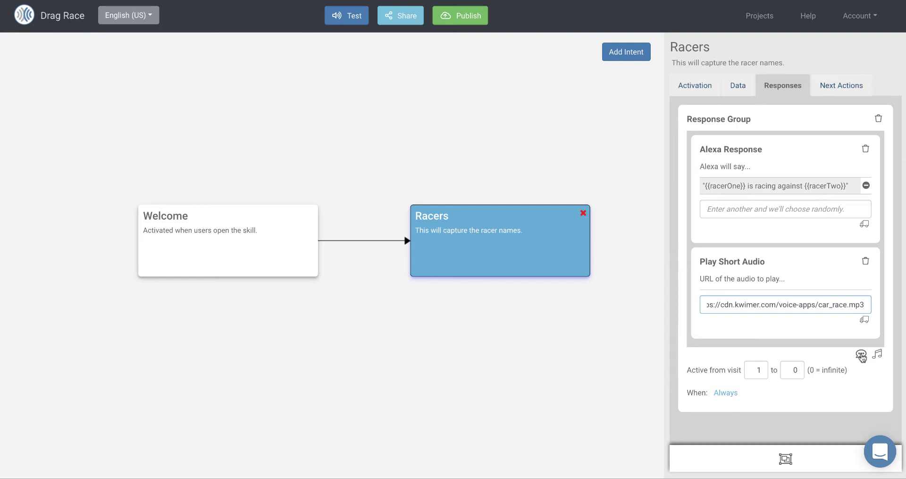
key(Return)
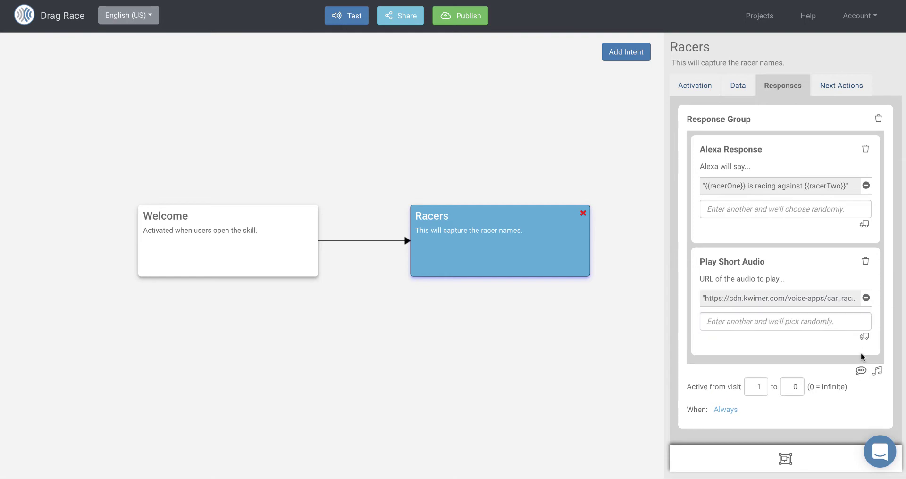
Add another Alexa response below the short audio that says "{{racerOne}} won this time."
click(861, 370)
scroll(864, 375, down, 3)
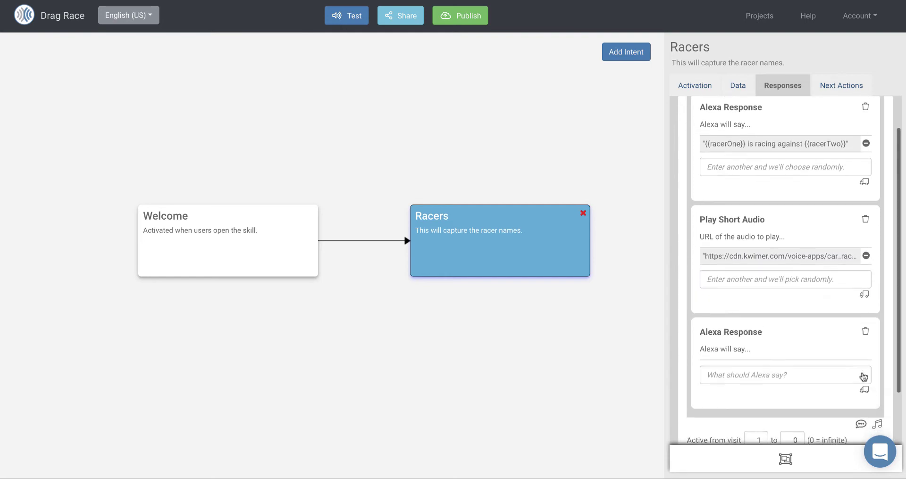
click(793, 345)
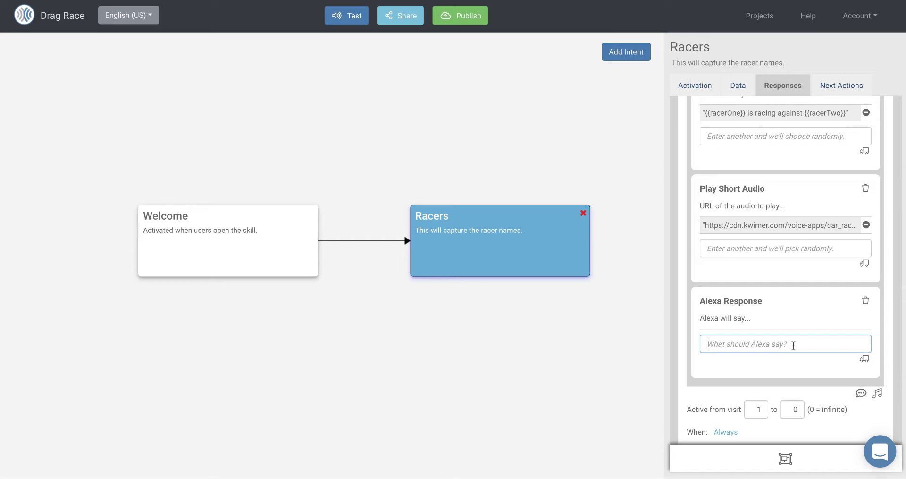
text({{racerOne})
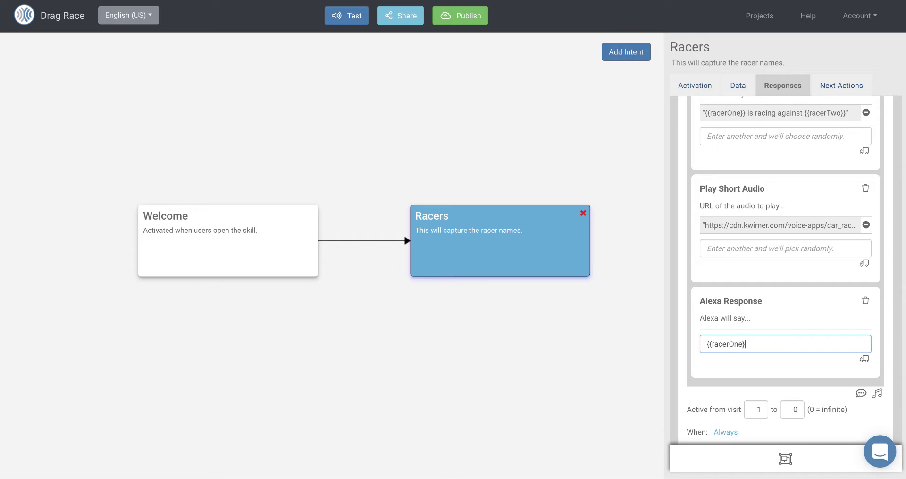
text(} )
text(wins)
key(BackSpace)
key(BackSpace)
key(BackSpace)
key(BackSpace)
text(on this time.)
key(Return)
Add the random alternative "{{racerTwo}} won this time." to the Alexa response that announces the winner
text({{r)
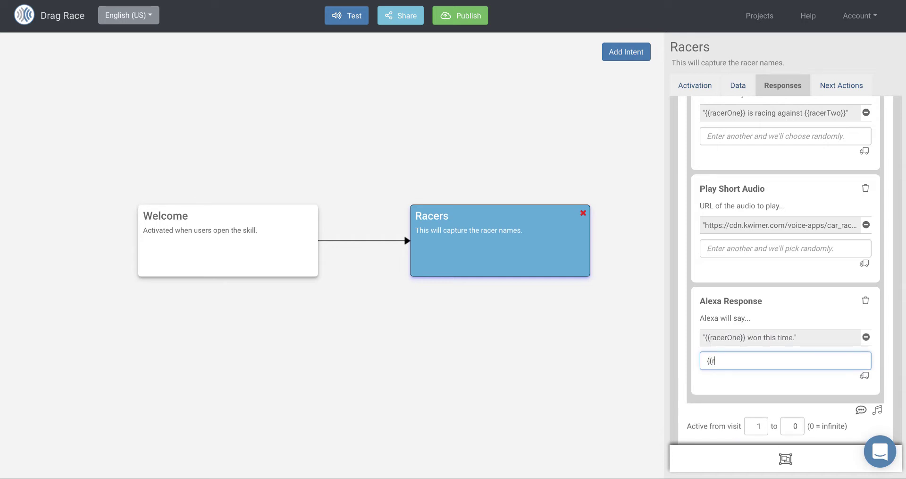
text(acerTwo}} won this time.")
key(Return)
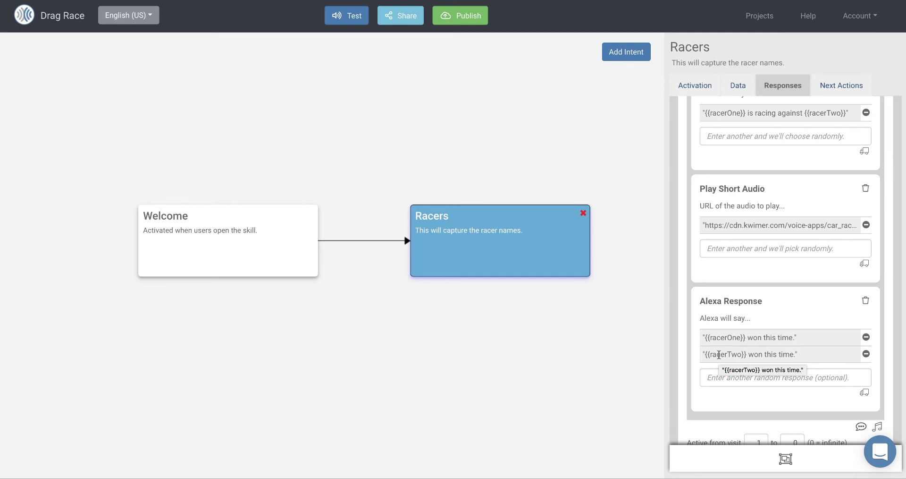
click(690, 85)
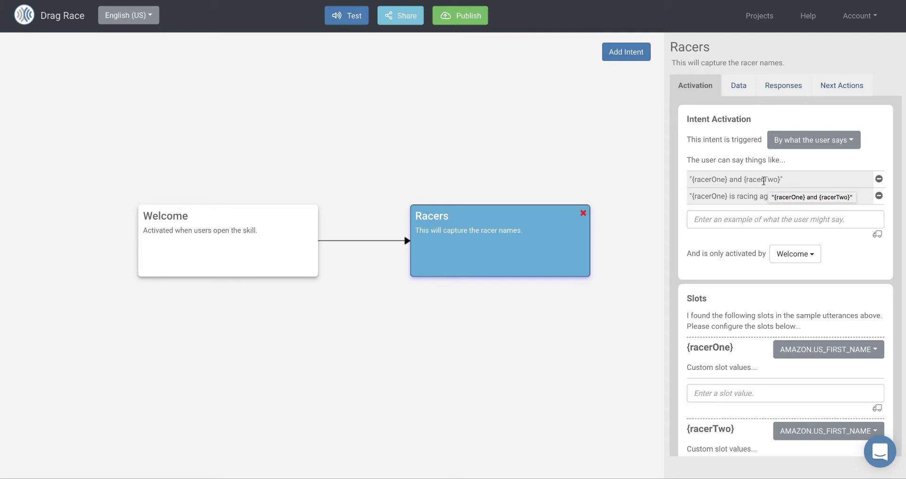
click(784, 86)
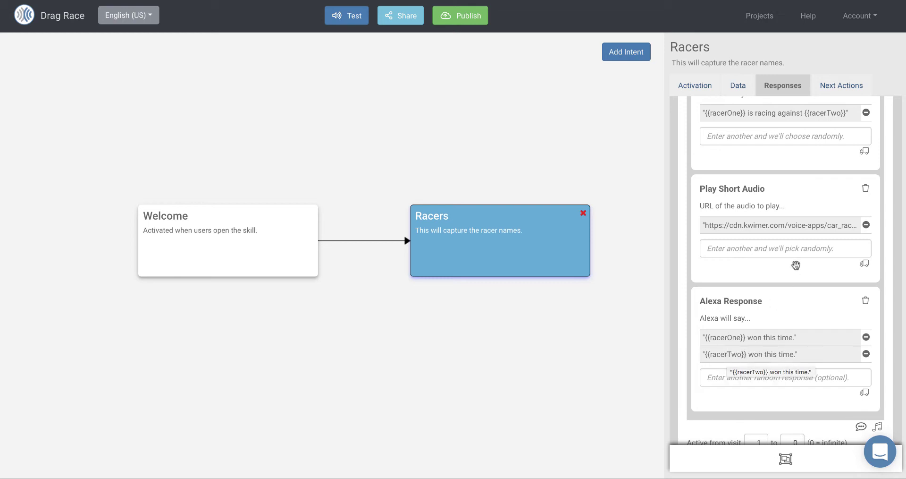
scroll(796, 264, down, 3)
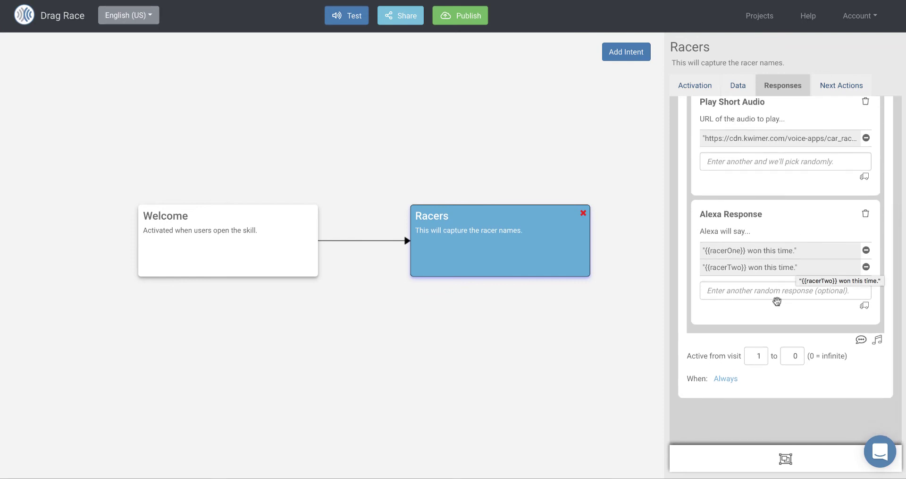
click(879, 341)
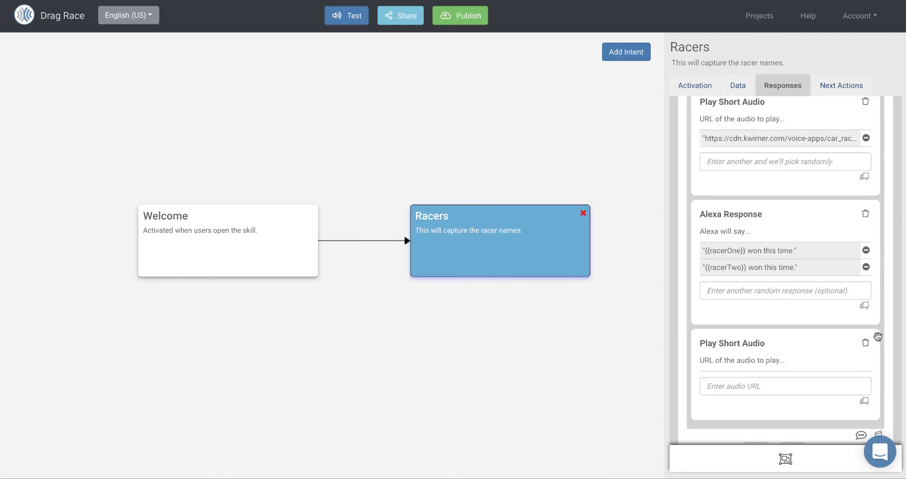
click(761, 388)
text(https://cdn.kwimer.com/voice-apps/car_race.mp3)
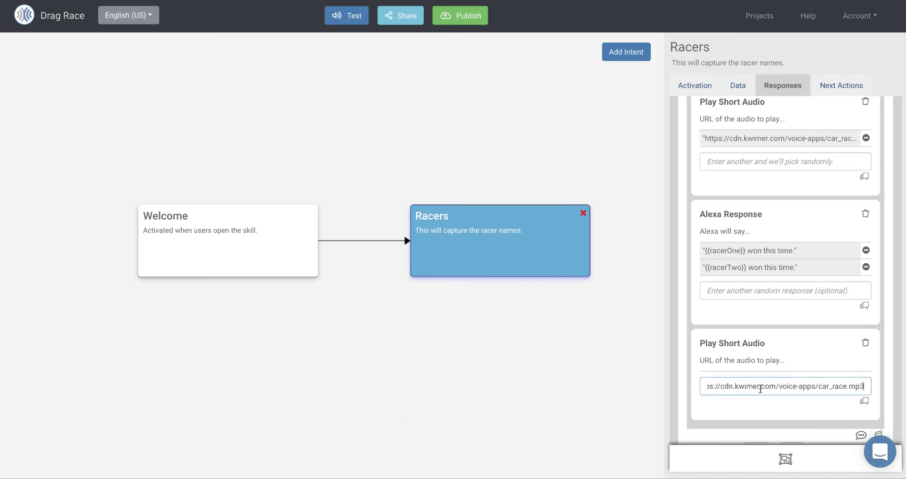
click(847, 387)
key(BackSpace)
key(BackSpace)
key(BackSpace)
key(BackSpace)
key(BackSpace)
key(BackSpace)
key(BackSpace)
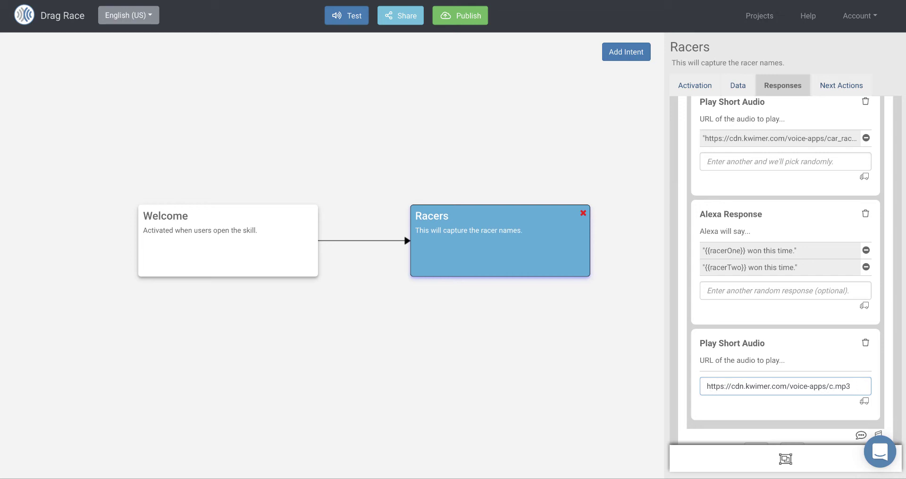
text(rowd_cheering)
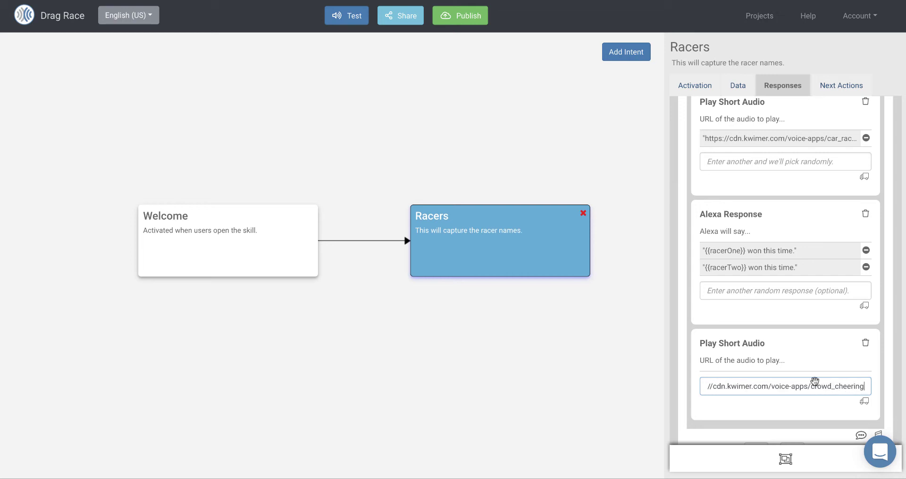
Set the Racers intent's next action to "End the session"
click(834, 87)
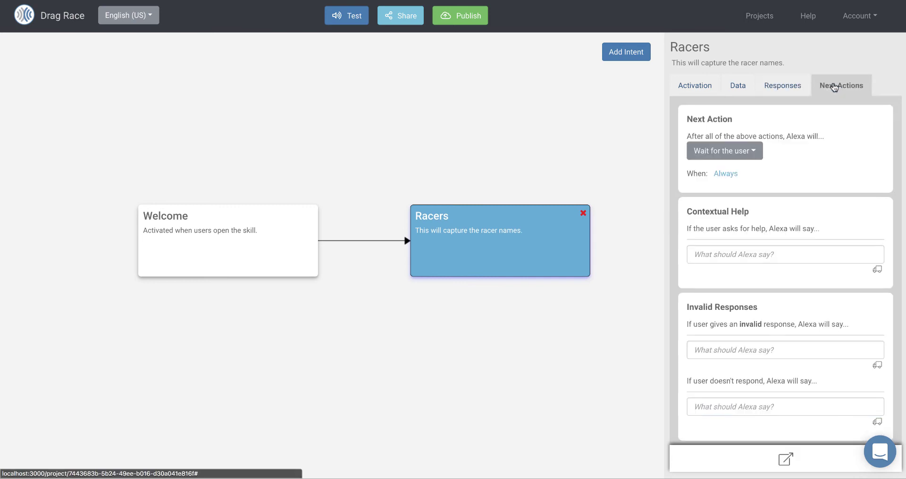
click(749, 152)
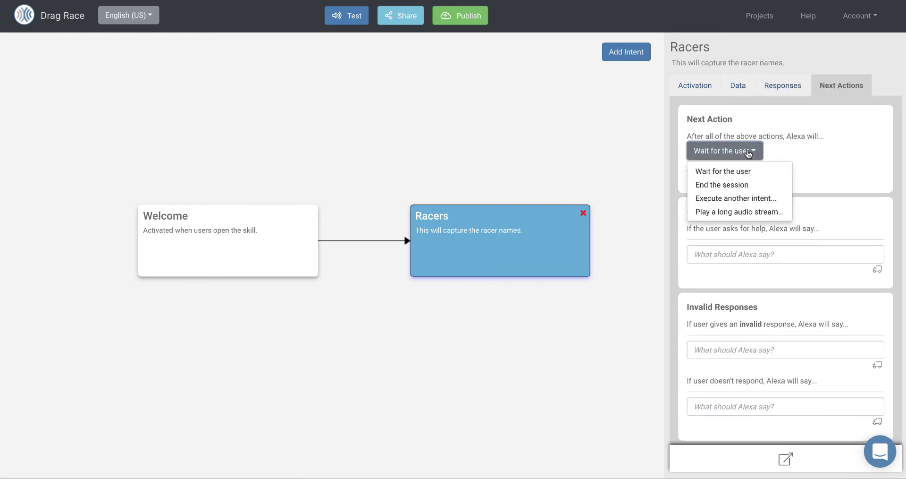
click(726, 185)
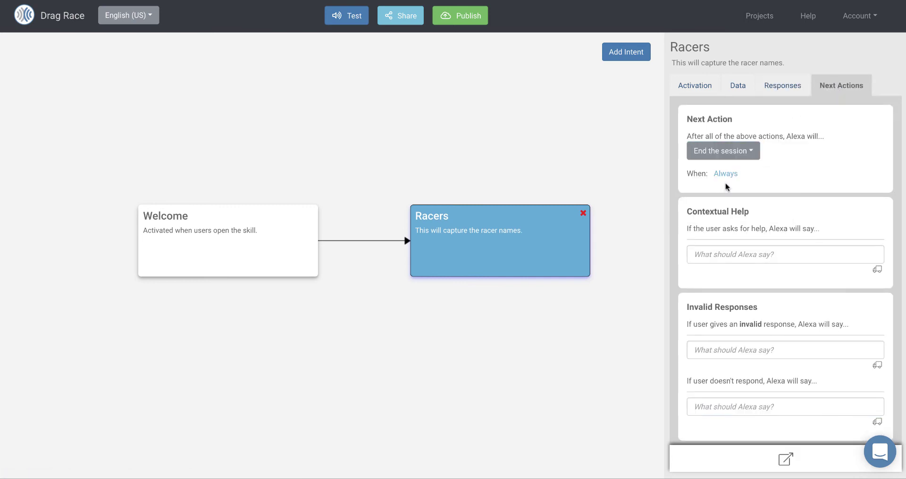
Test the skill in the simulator by opening it and answering with two racers' first names joined by "and"
click(345, 17)
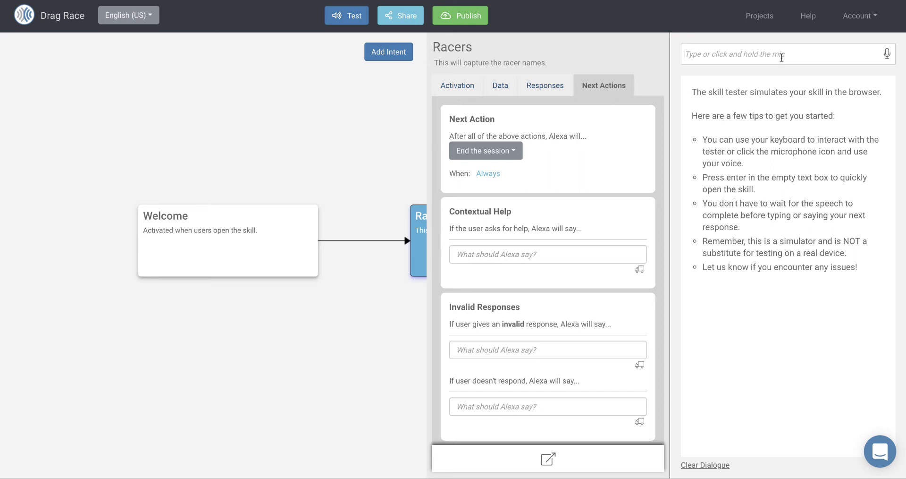
key(Return)
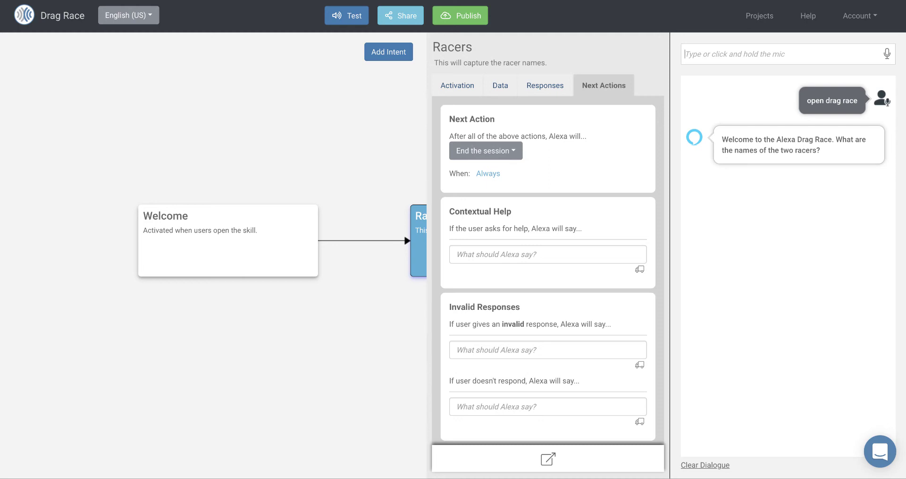
text(bill and sam)
key(Return)
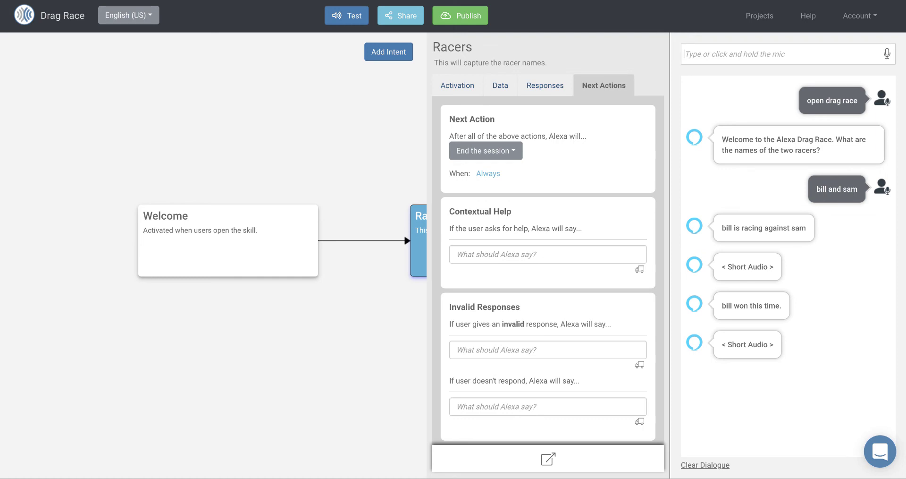
Open the activation settings of the Racers intent
click(452, 89)
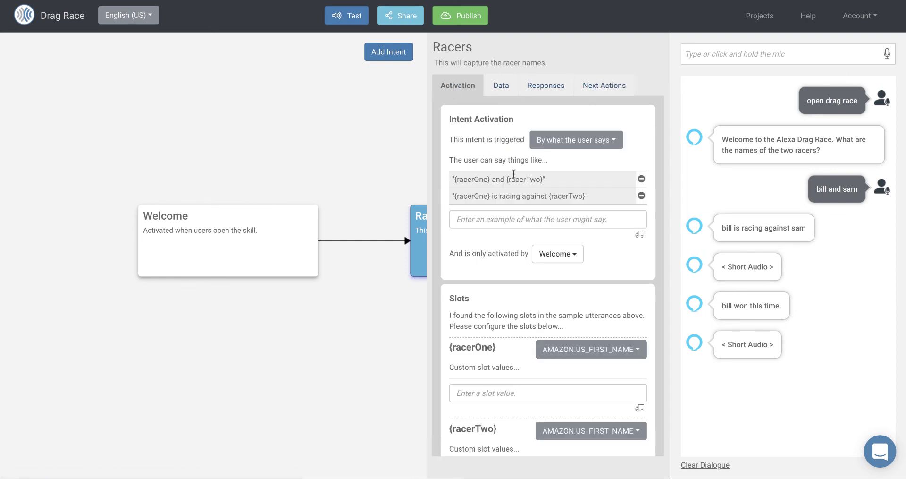